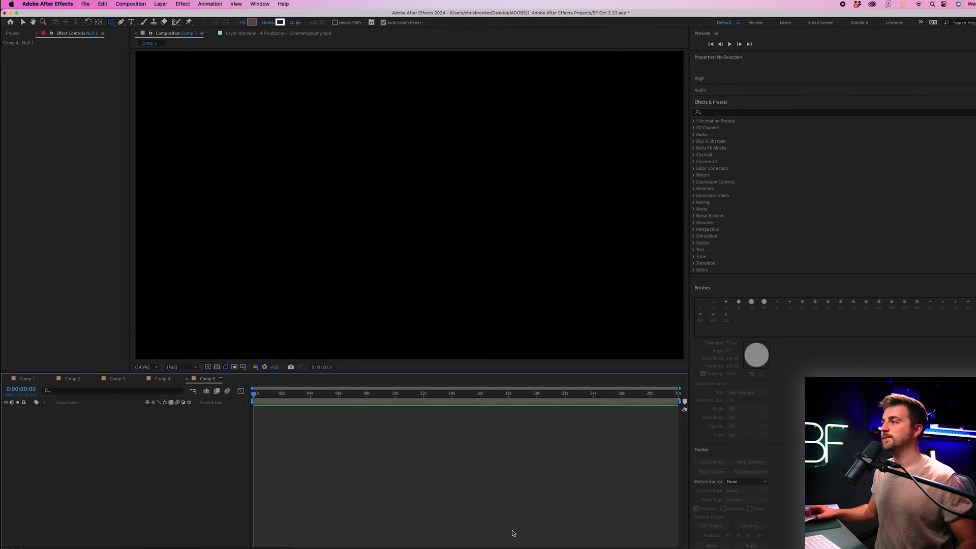
# Open the Layer menu to start creating a layer in the empty Comp 5.
pyautogui.click(158, 4)
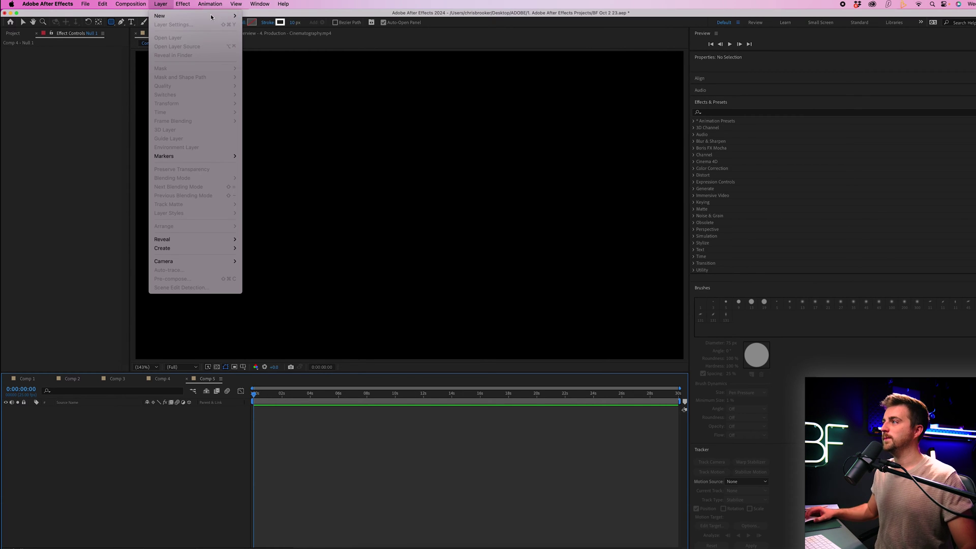
# Add a new full-frame solid layer to Comp 5 with Layer > New > Solid.
pyautogui.moveTo(211, 17)
pyautogui.click(264, 25)
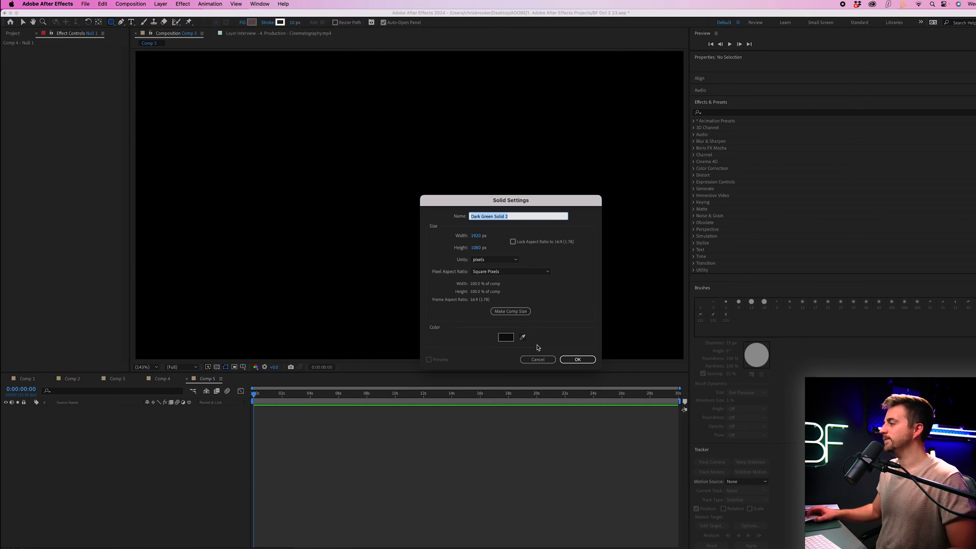
pyautogui.click(571, 360)
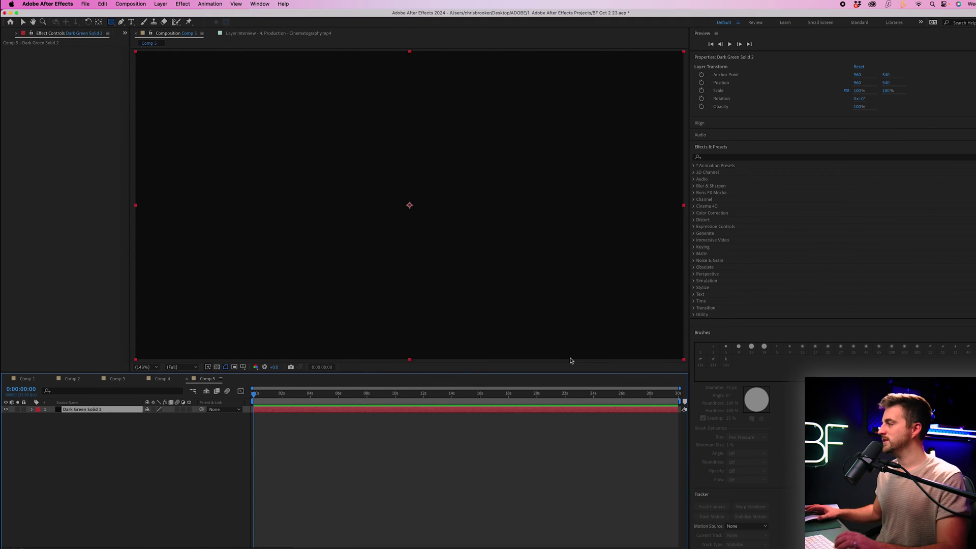
# Search the effects for '4' and apply 4-Color Gradient to the solid.
pyautogui.click(724, 157)
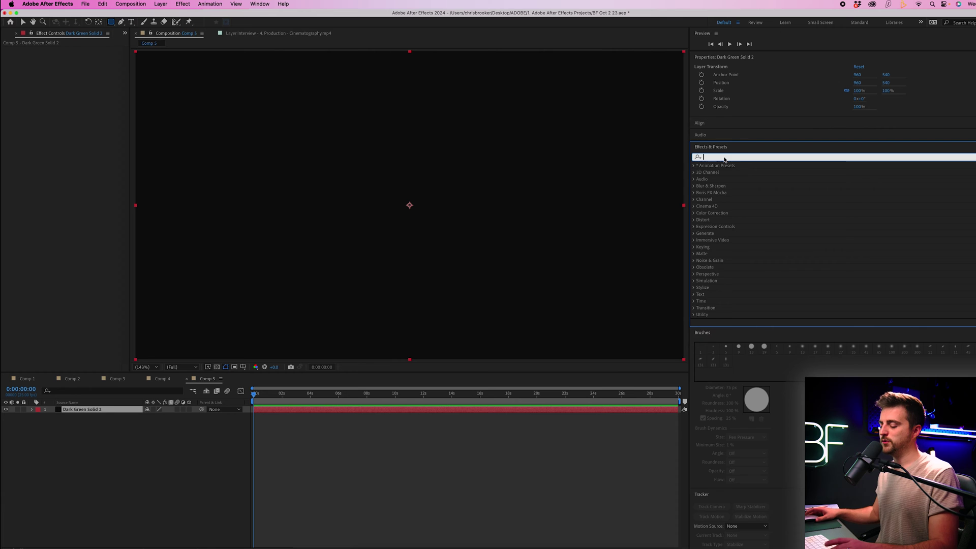
pyautogui.write('4')
pyautogui.click(725, 234)
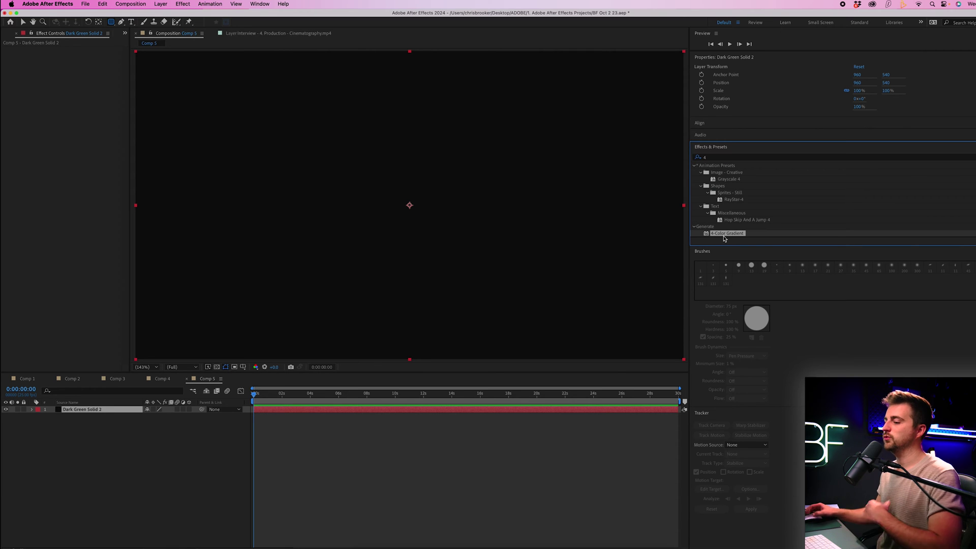
pyautogui.moveTo(733, 237); pyautogui.dragTo(415, 231)
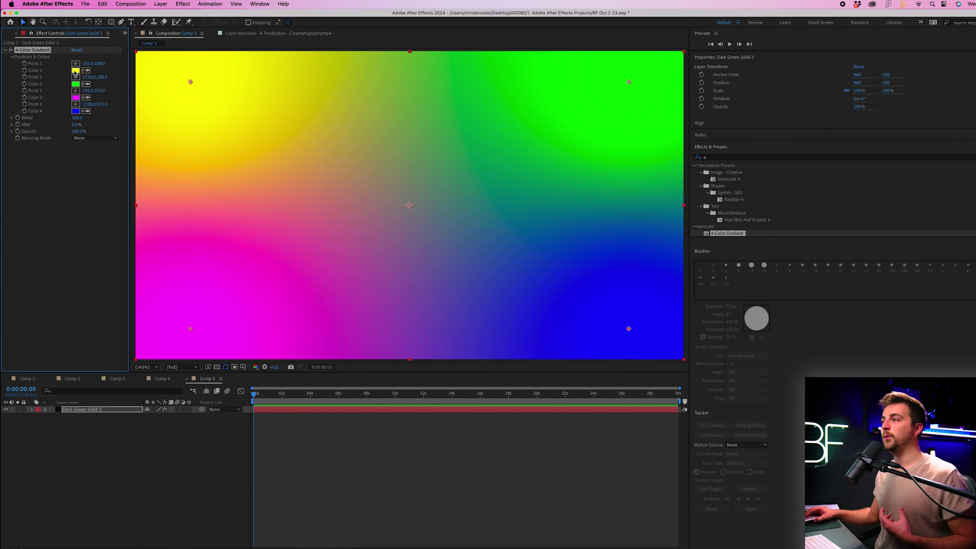
# Set gradient Color 1 to blue and Color 2 to light pink.
pyautogui.click(75, 71)
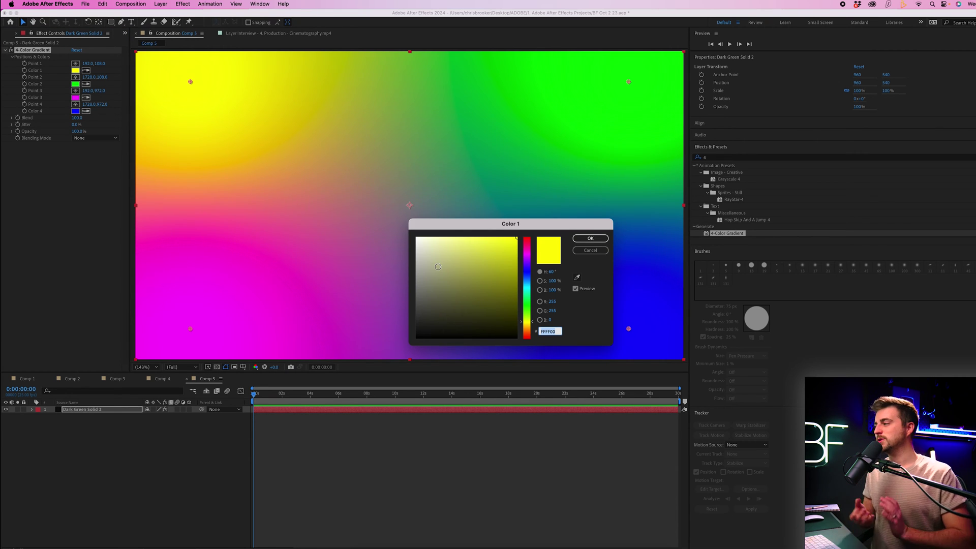
pyautogui.click(519, 268)
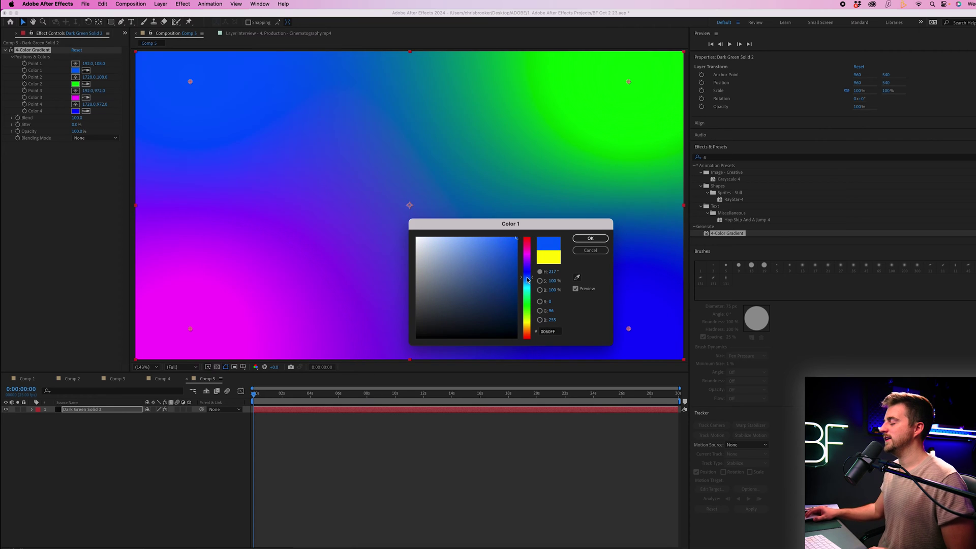
pyautogui.click(590, 238)
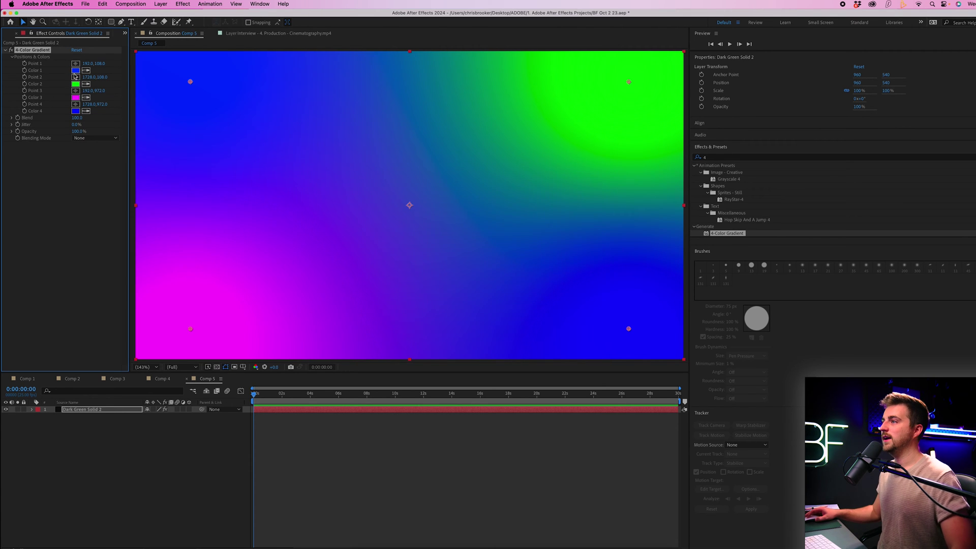
pyautogui.click(75, 85)
pyautogui.click(527, 254)
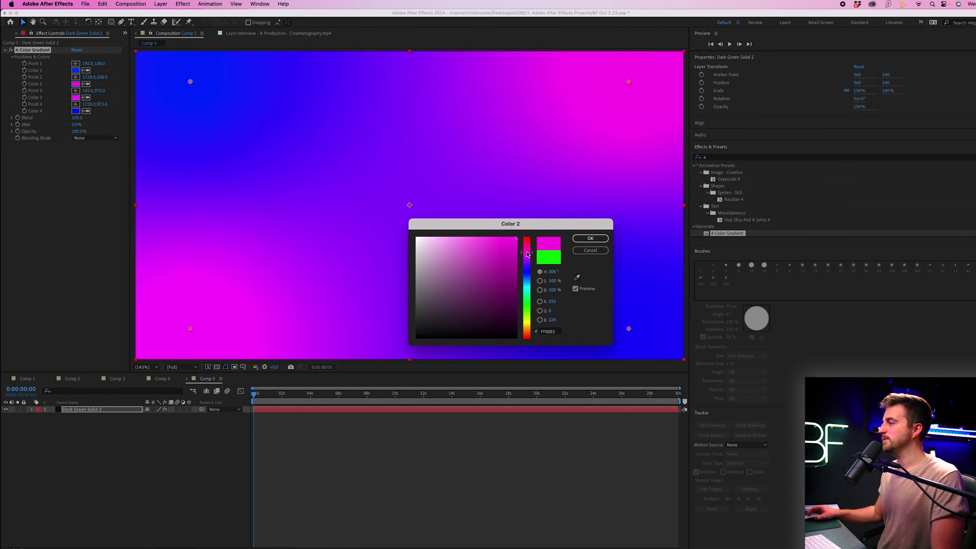
pyautogui.click(451, 244)
pyautogui.click(464, 246)
pyautogui.click(590, 238)
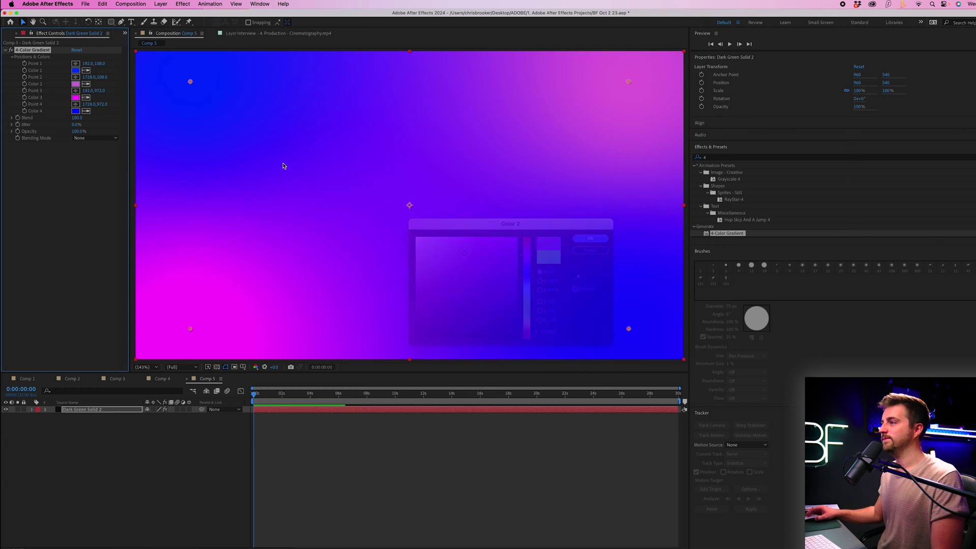
# Set gradient Color 3 to dark purple and Color 4 to hot pink.
pyautogui.click(75, 98)
pyautogui.click(479, 303)
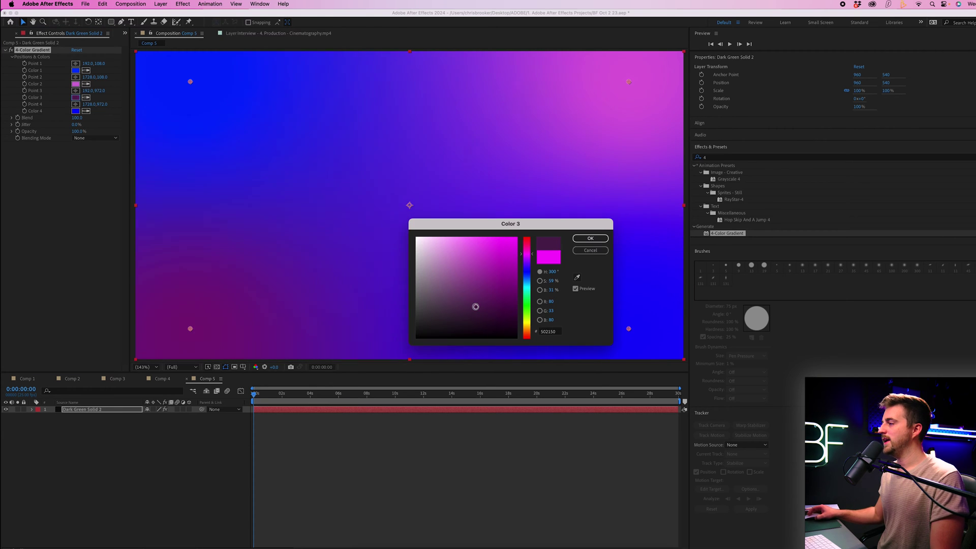
pyautogui.moveTo(486, 301); pyautogui.dragTo(482, 299)
pyautogui.click(590, 238)
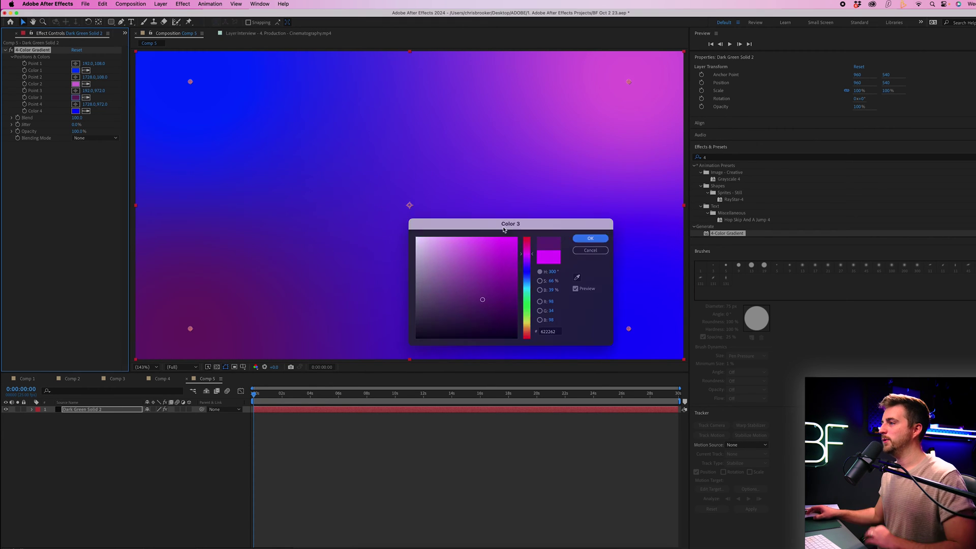
pyautogui.click(75, 111)
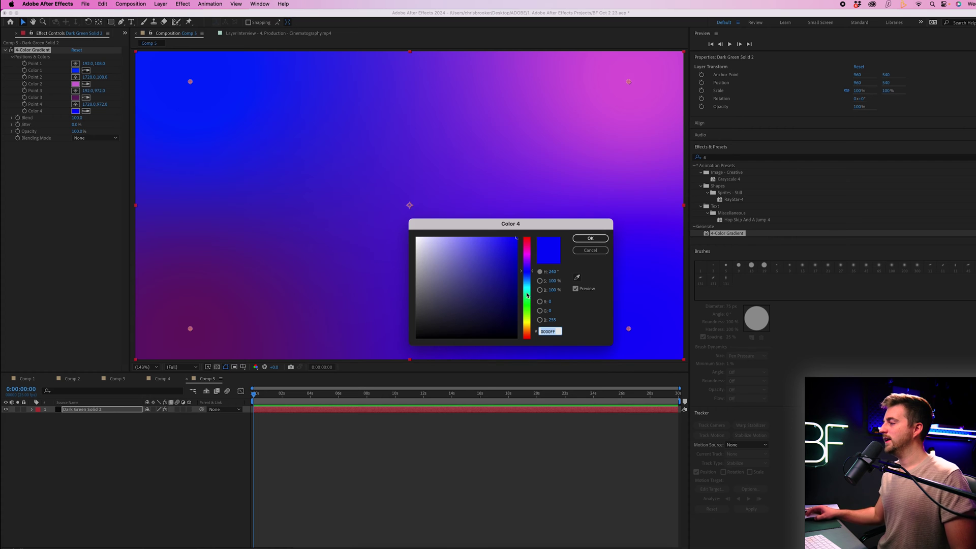
pyautogui.moveTo(527, 295); pyautogui.dragTo(526, 245)
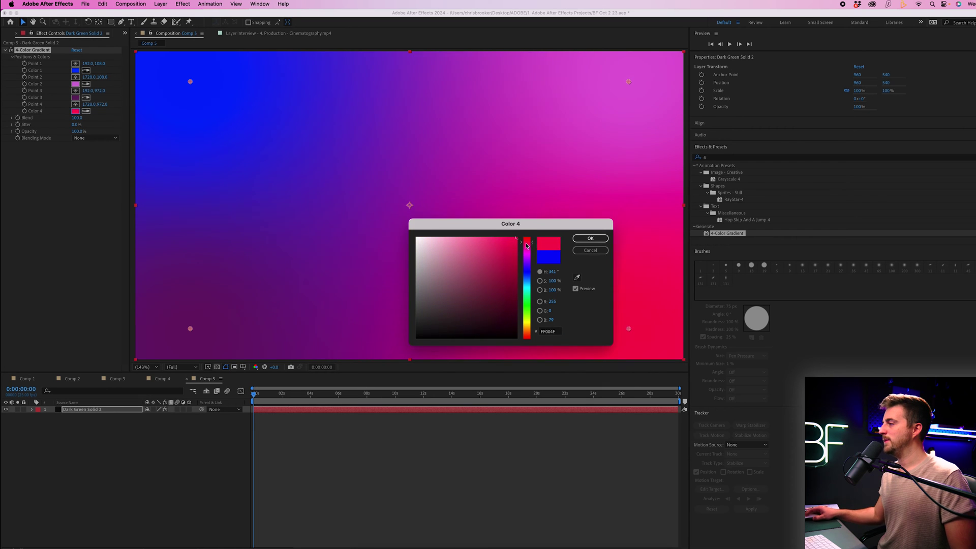
pyautogui.click(590, 237)
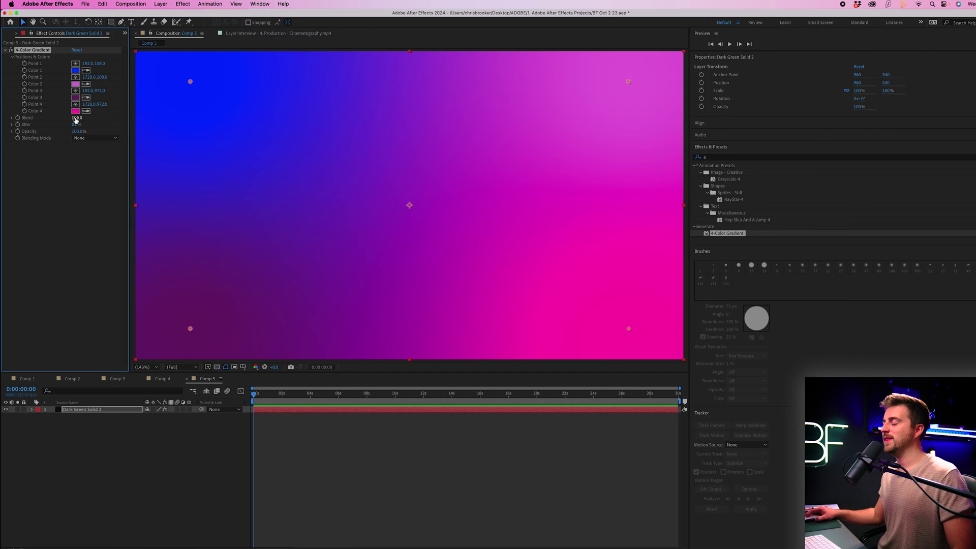
# Raise the gradient Blend to 1240, preview it, and return the playhead to 0.
pyautogui.moveTo(103, 118); pyautogui.dragTo(518, 119)
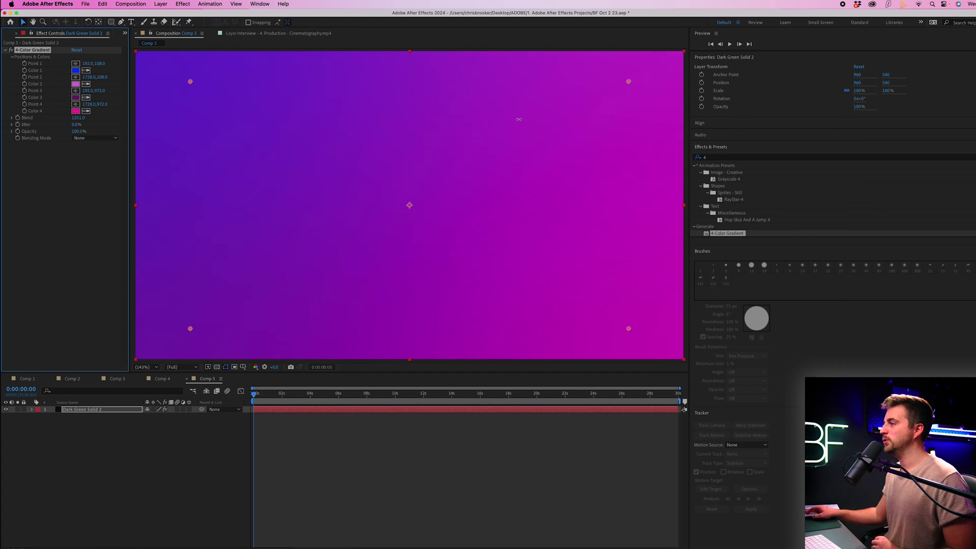
pyautogui.press('space')
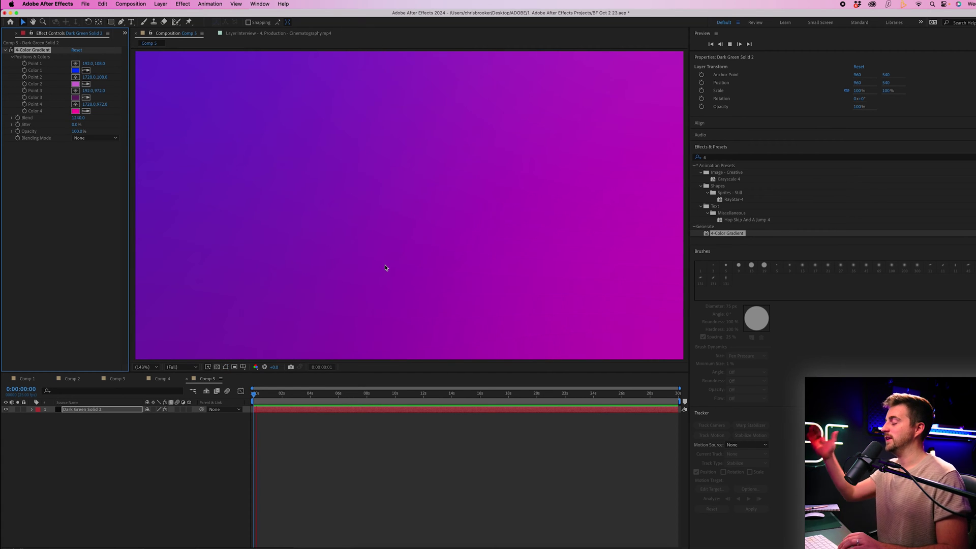
pyautogui.press('space')
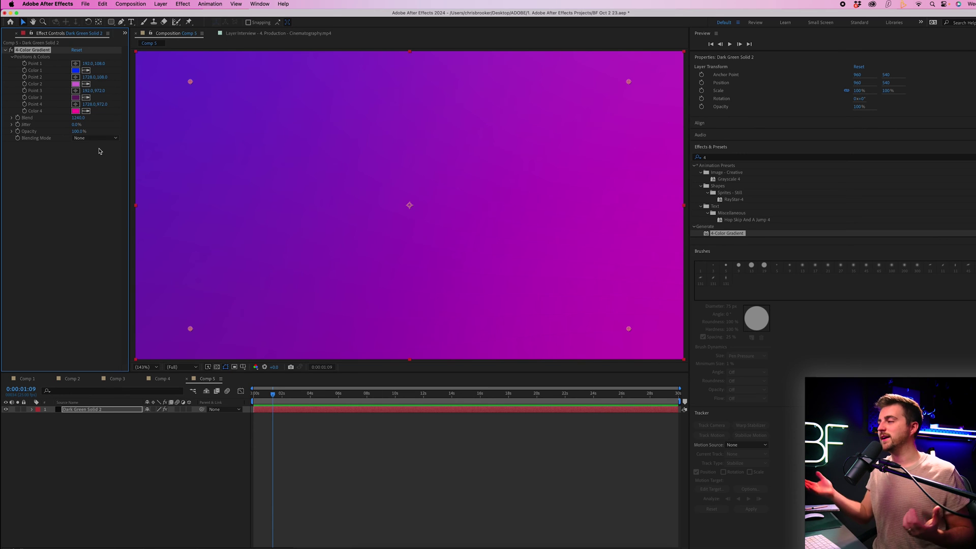
pyautogui.moveTo(272, 399); pyautogui.dragTo(244, 400)
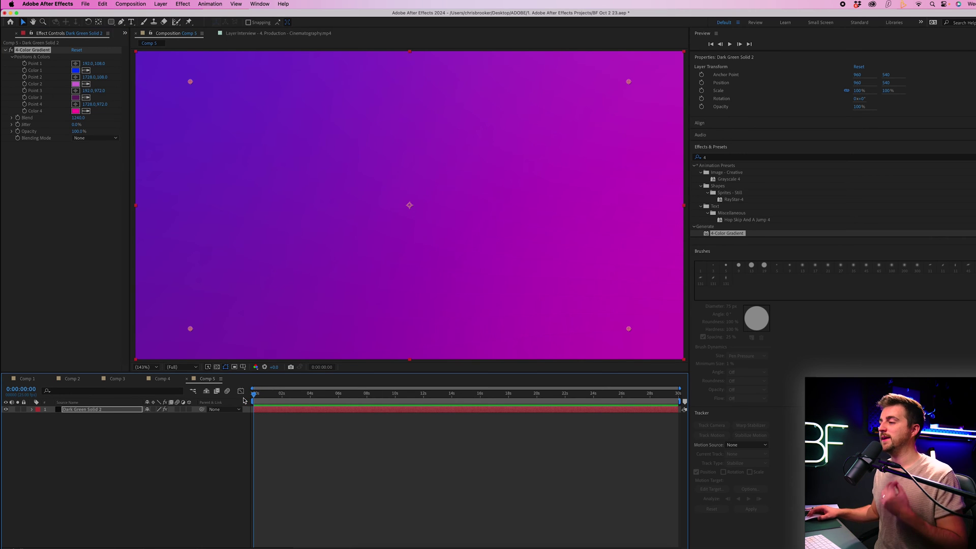
# Enable keyframe stopwatches for gradient Points 1–4 and move the playhead to about 3 seconds.
pyautogui.click(24, 63)
pyautogui.click(24, 77)
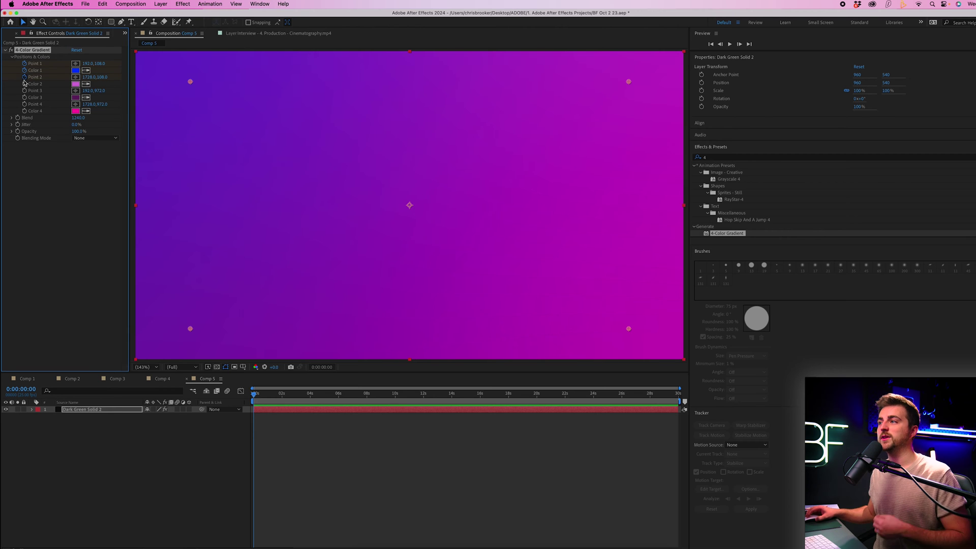
pyautogui.click(24, 103)
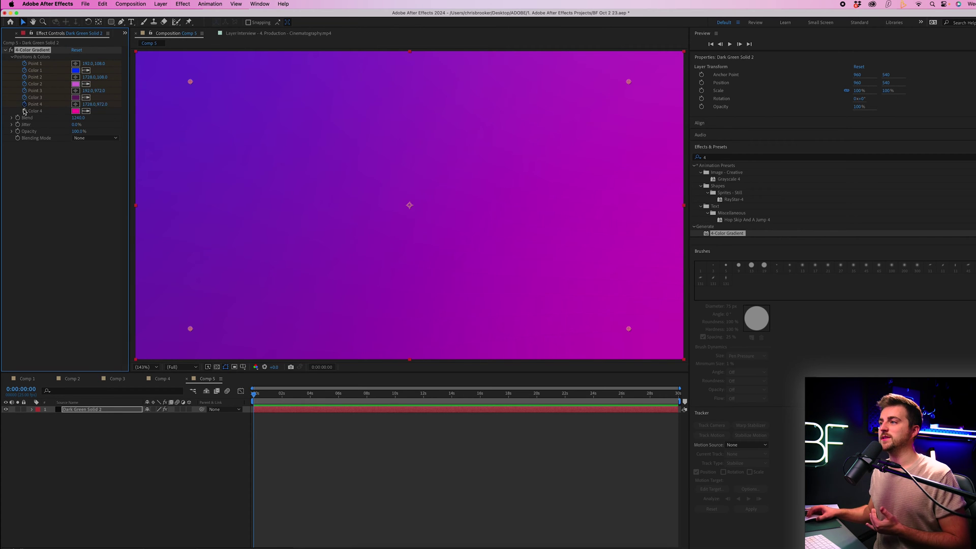
pyautogui.moveTo(298, 399); pyautogui.dragTo(298, 400)
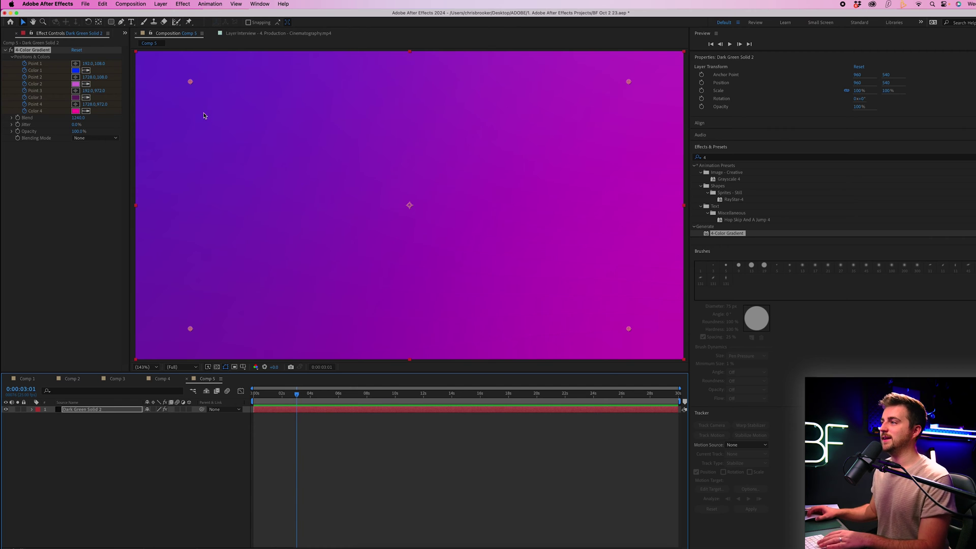
# Drag the four gradient points to the centre, top-left, upper right and lower centre.
pyautogui.moveTo(190, 81); pyautogui.dragTo(438, 162)
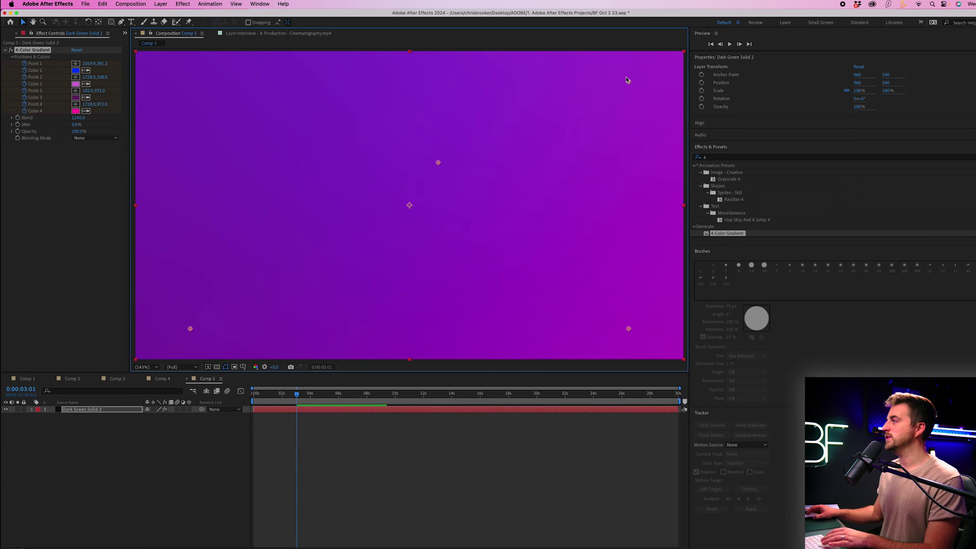
pyautogui.moveTo(628, 81); pyautogui.dragTo(209, 107)
pyautogui.moveTo(623, 245); pyautogui.dragTo(621, 206)
pyautogui.hotkey('ctrl', 'z')
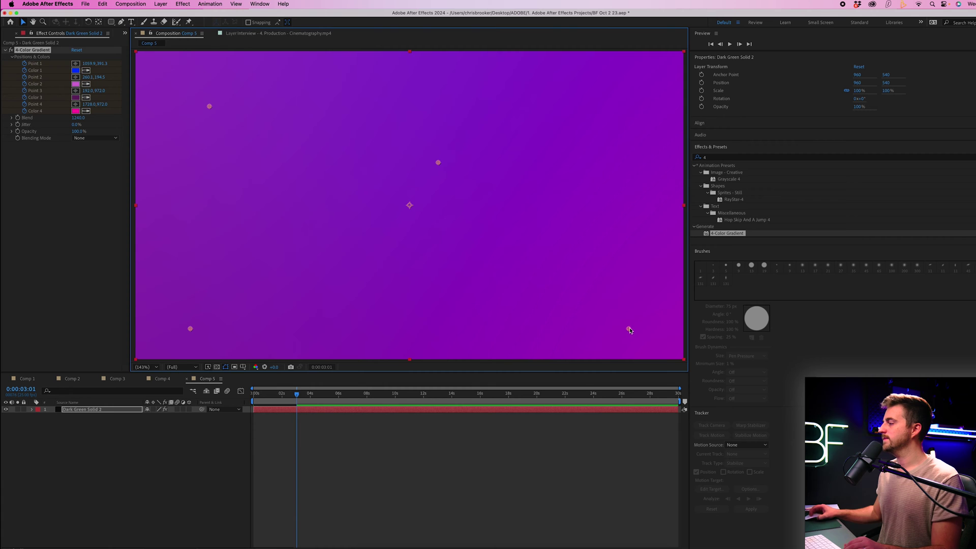
pyautogui.moveTo(629, 331); pyautogui.dragTo(605, 108)
pyautogui.moveTo(190, 328); pyautogui.dragTo(491, 311)
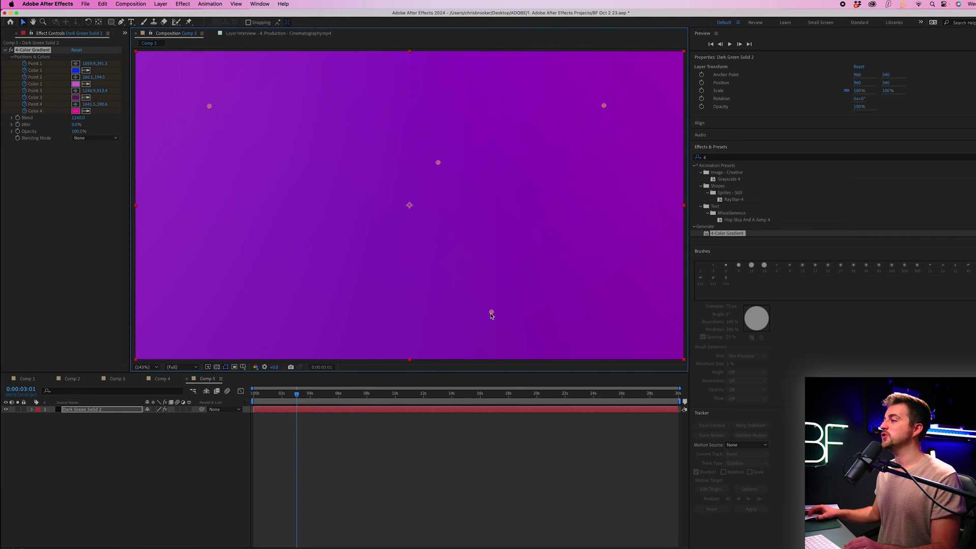
pyautogui.click(76, 71)
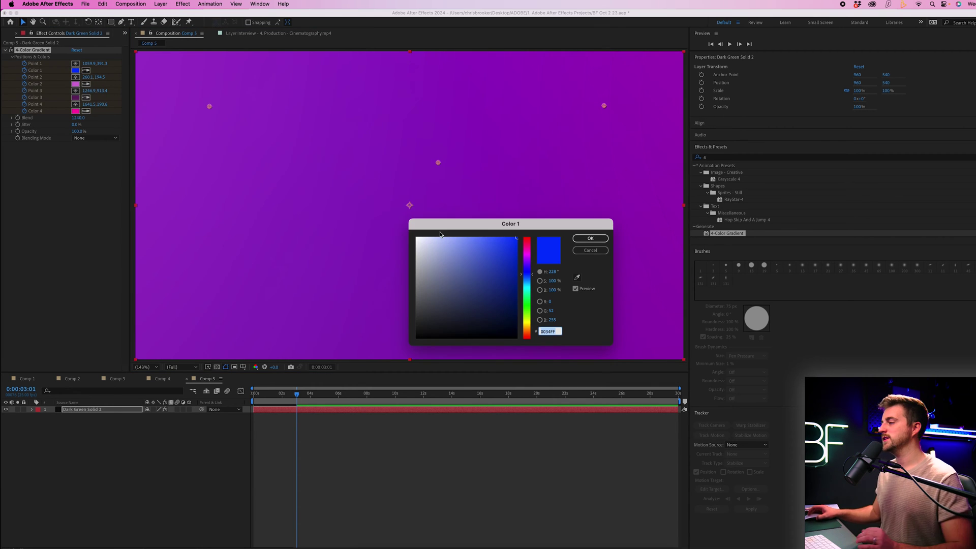
# Change gradient Color 1 to magenta and Color 2 to golden yellow at 3 seconds.
pyautogui.moveTo(529, 264); pyautogui.dragTo(527, 259)
pyautogui.click(587, 241)
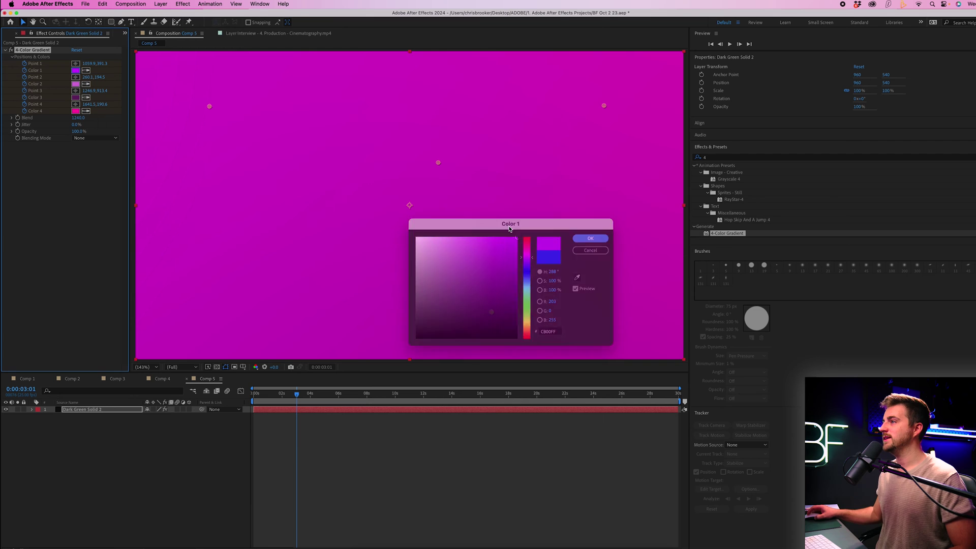
pyautogui.click(75, 84)
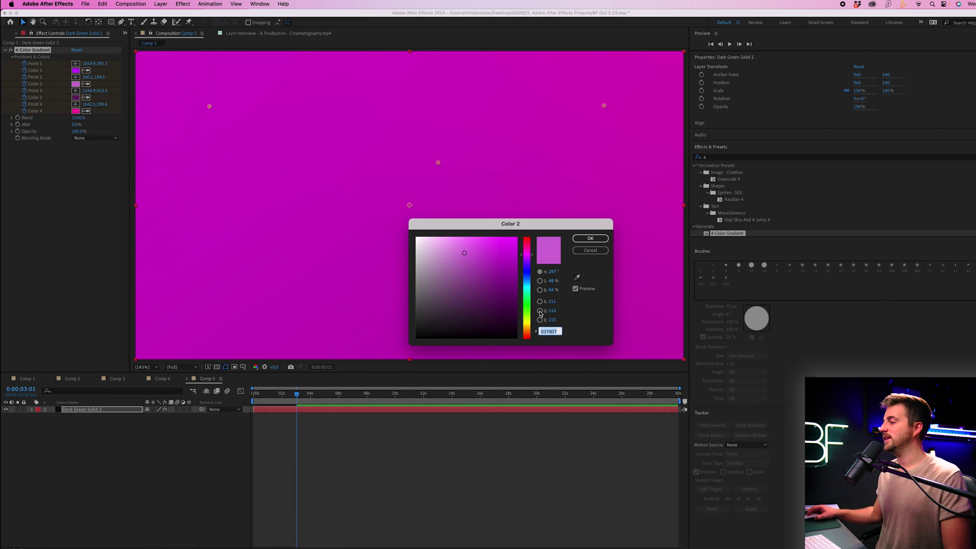
pyautogui.moveTo(526, 284); pyautogui.dragTo(526, 328)
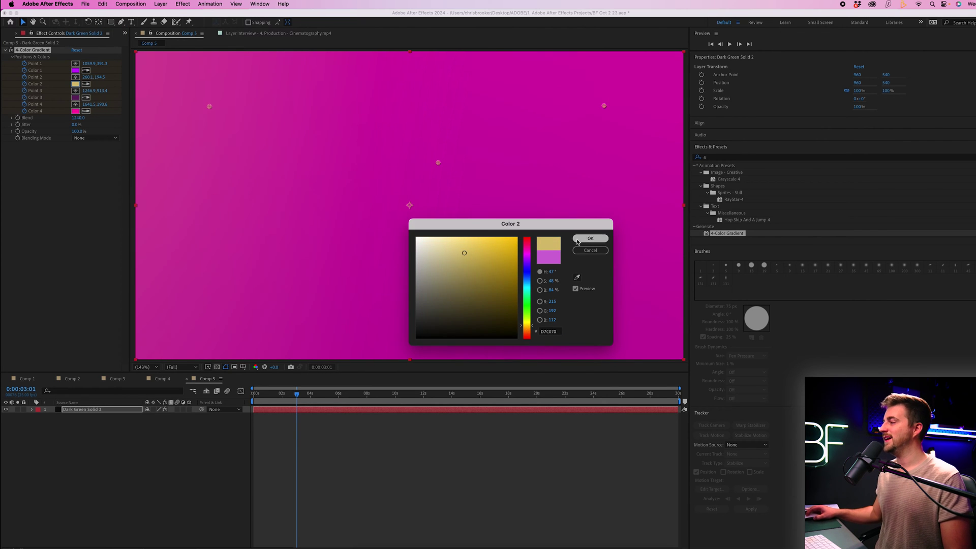
pyautogui.click(590, 238)
# Change gradient Color 3 to a bright red and Color 4 to blue.
pyautogui.click(77, 97)
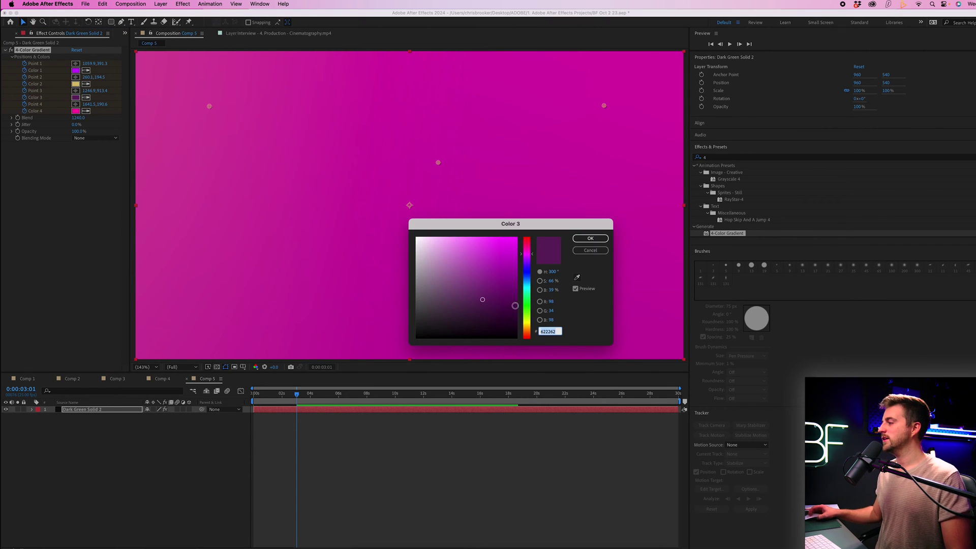
pyautogui.moveTo(527, 330); pyautogui.dragTo(527, 335)
pyautogui.click(517, 270)
pyautogui.moveTo(517, 270); pyautogui.dragTo(512, 255)
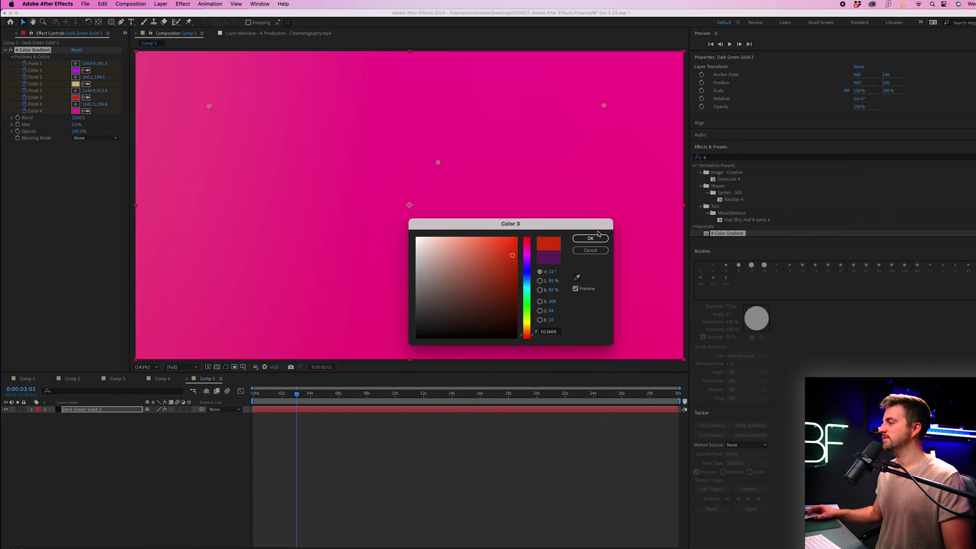
pyautogui.click(75, 111)
pyautogui.moveTo(526, 271); pyautogui.dragTo(513, 252)
pyautogui.click(602, 239)
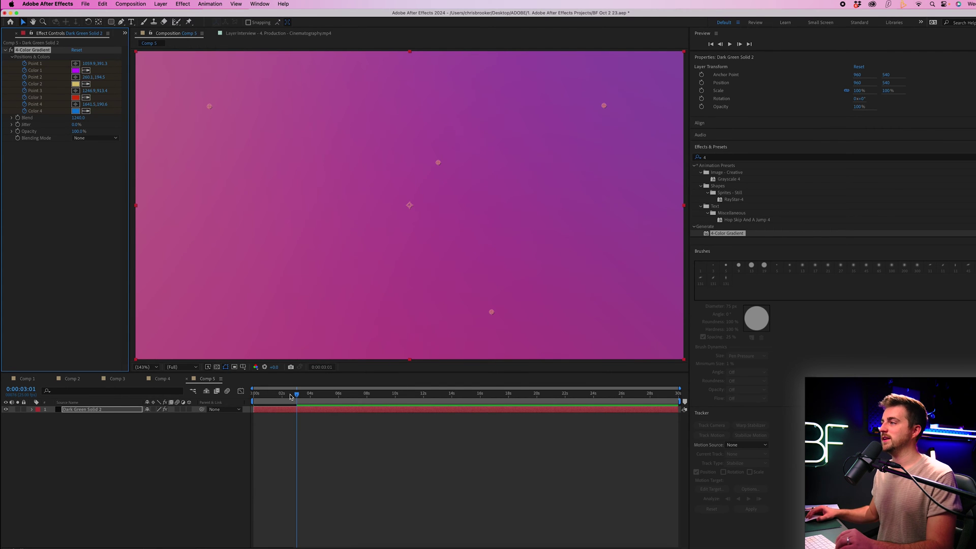
# Preview the gradient, then reveal the solid's 4-Color Gradient point and colour keyframes.
pyautogui.press('space')
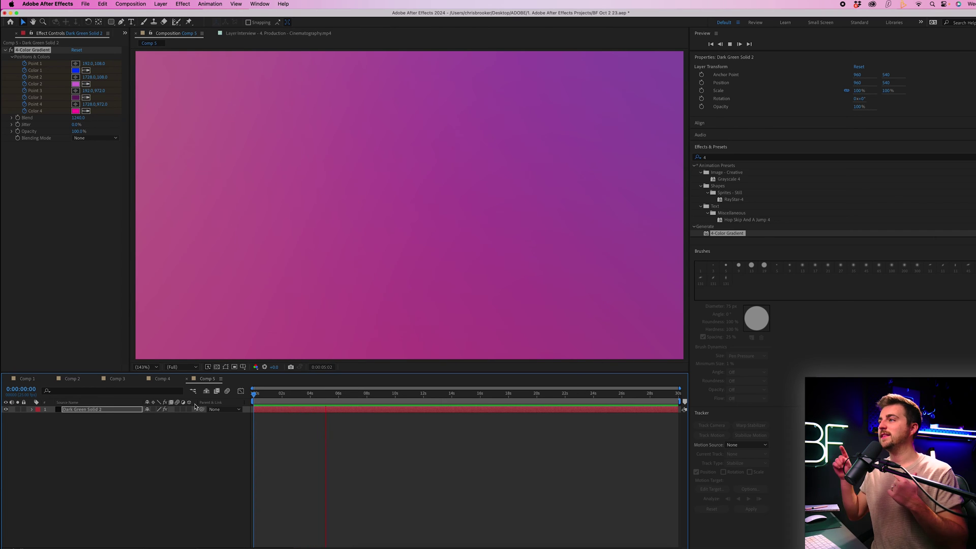
pyautogui.press('space')
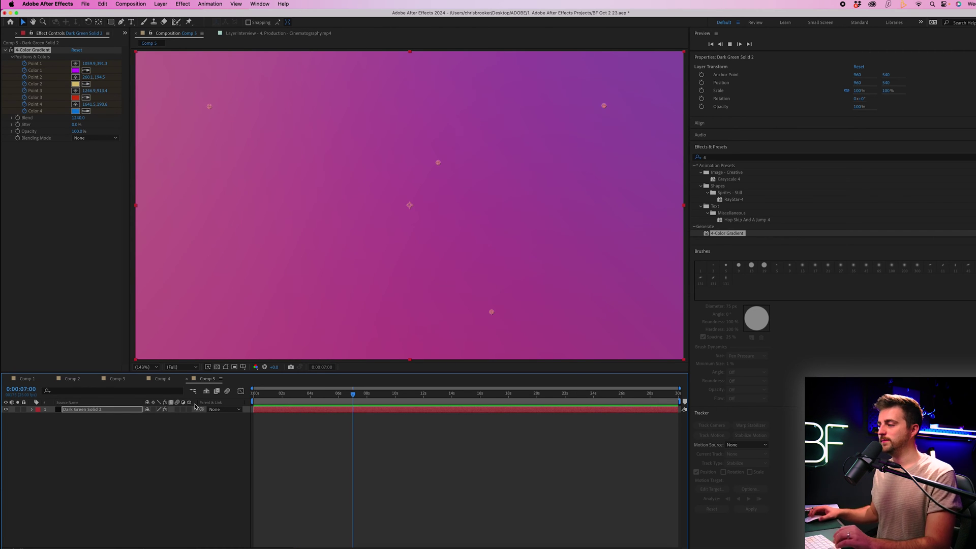
pyautogui.click(87, 409)
pyautogui.click(32, 409)
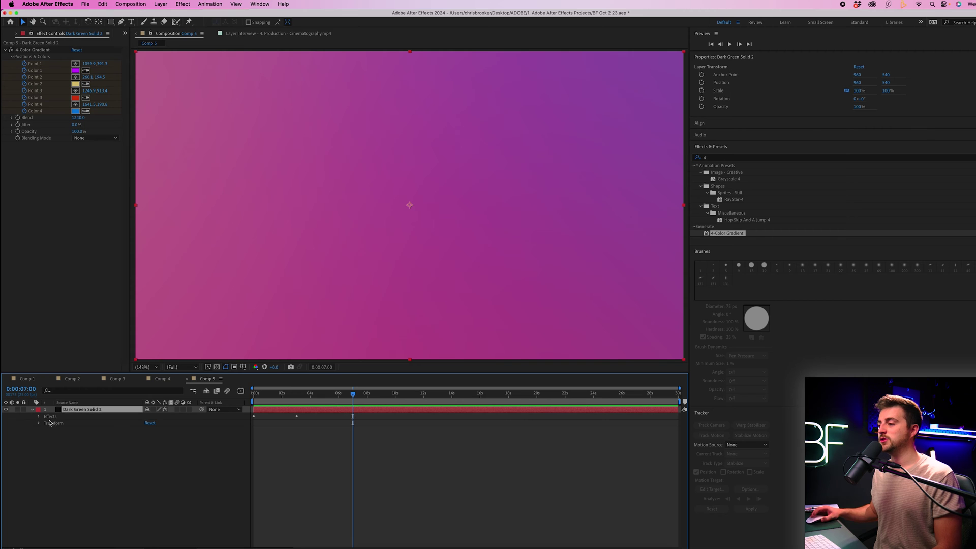
pyautogui.click(39, 416)
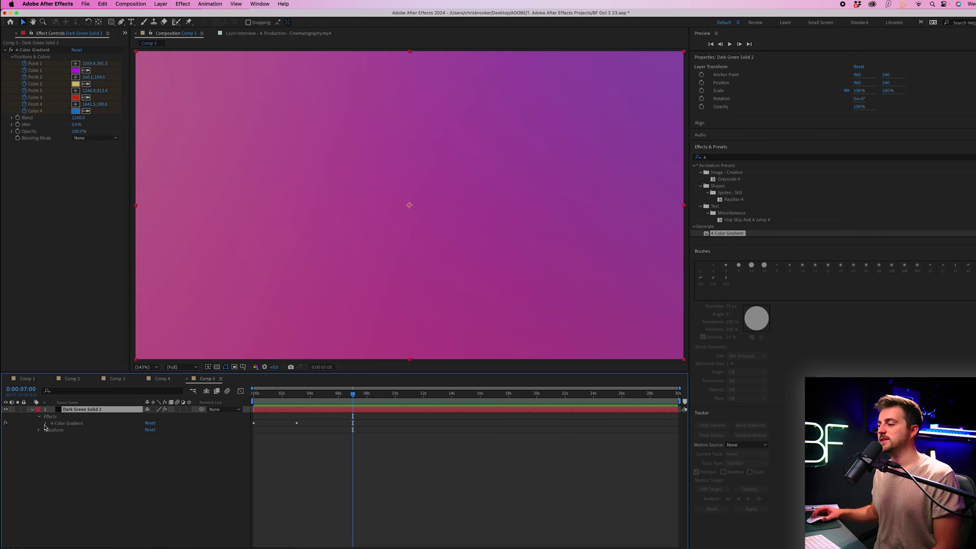
pyautogui.click(45, 423)
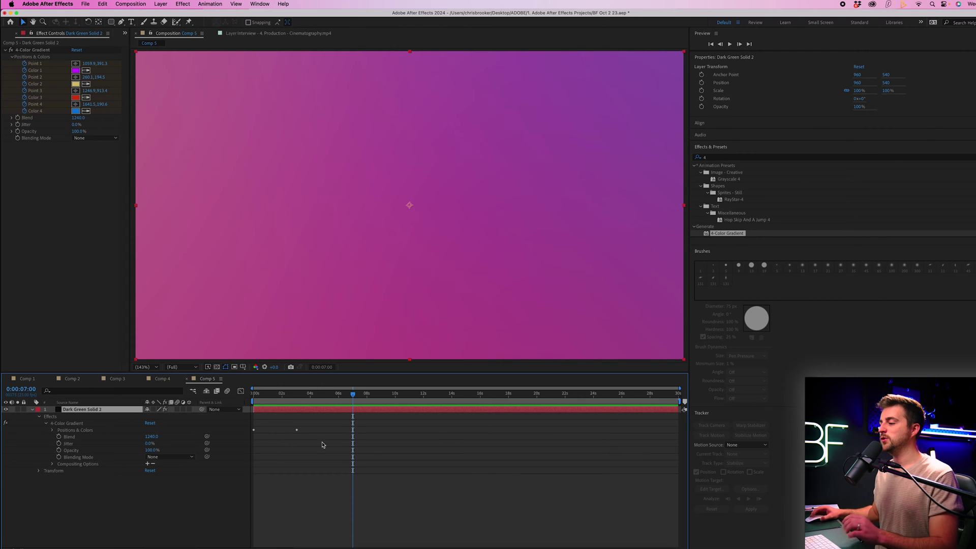
pyautogui.click(53, 430)
# Select all the gradient keyframes and paste them later along the timeline.
pyautogui.moveTo(327, 429); pyautogui.dragTo(228, 501)
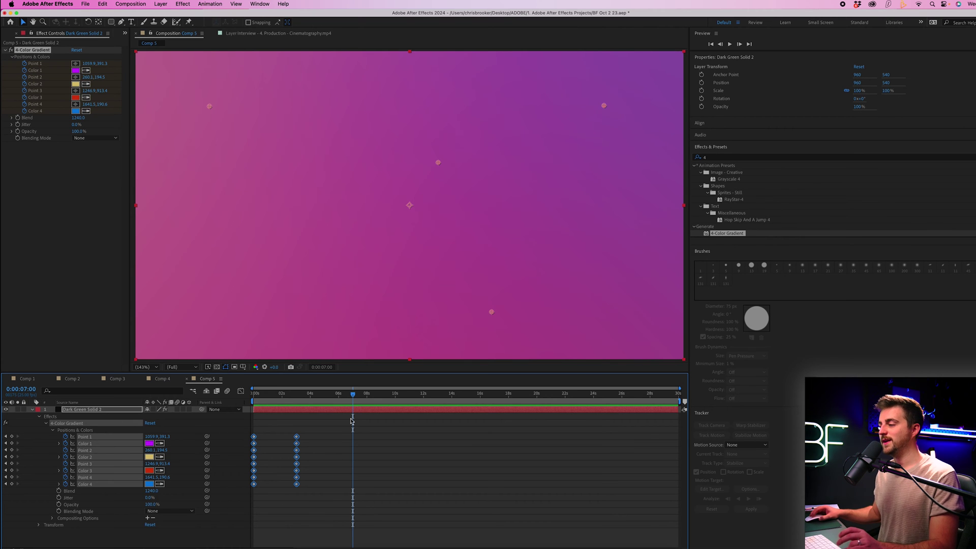
pyautogui.moveTo(346, 399); pyautogui.dragTo(346, 400)
pyautogui.press('super+v')
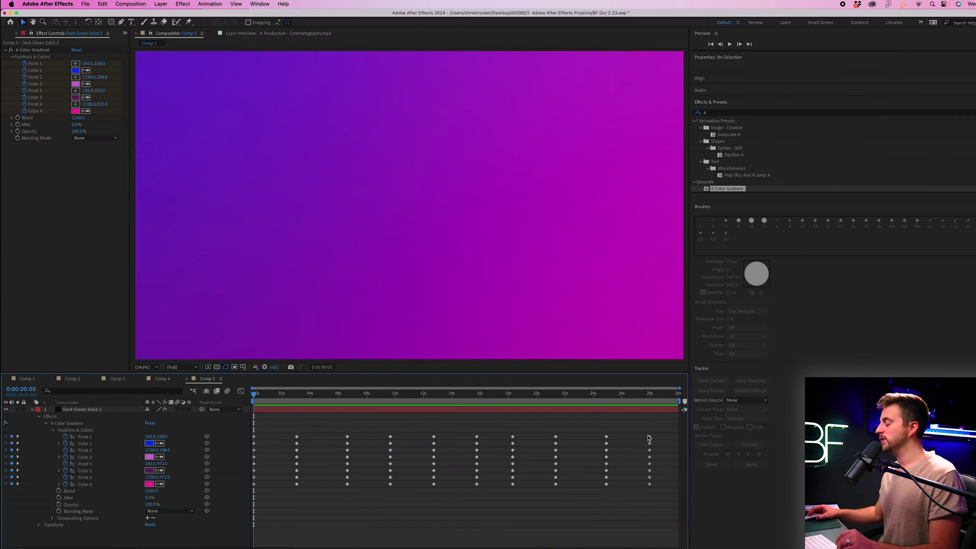
# Apply Easy Ease to all the Point 1 keyframes.
pyautogui.moveTo(649, 433); pyautogui.dragTo(251, 440)
pyautogui.rightClick(251, 438)
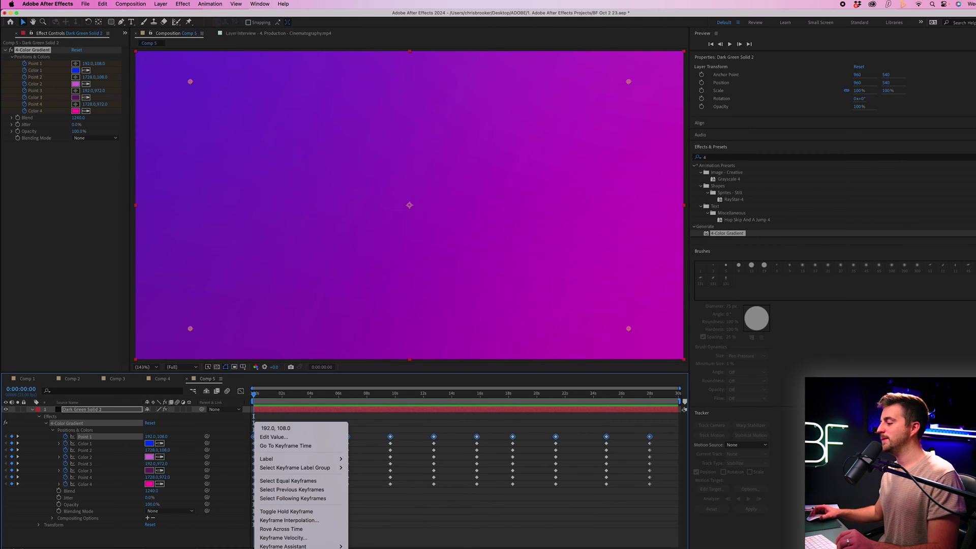
pyautogui.moveTo(304, 546)
pyautogui.click(376, 493)
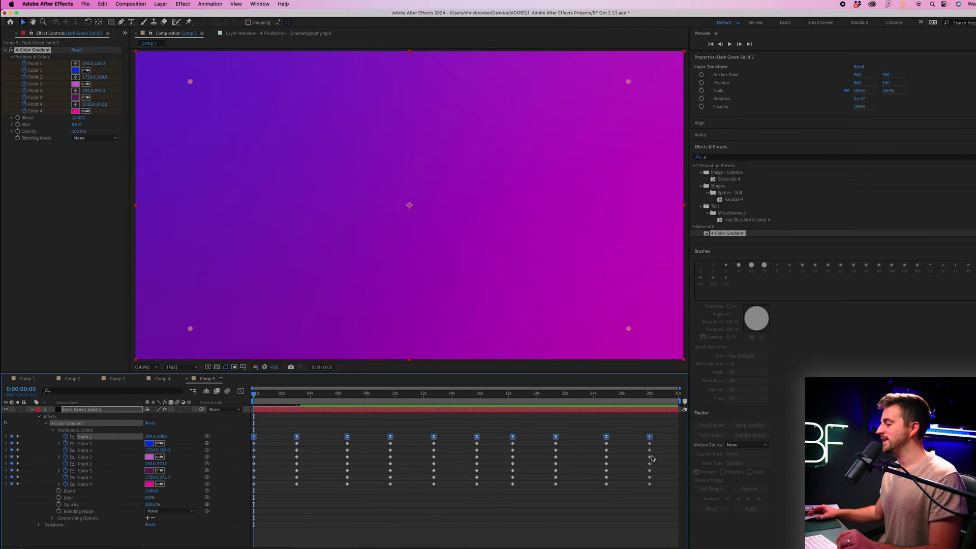
# Apply Easy Ease to the Point 2, Point 3, Color 3 and Point 4 keyframes, then deselect.
pyautogui.moveTo(659, 448); pyautogui.dragTo(251, 451)
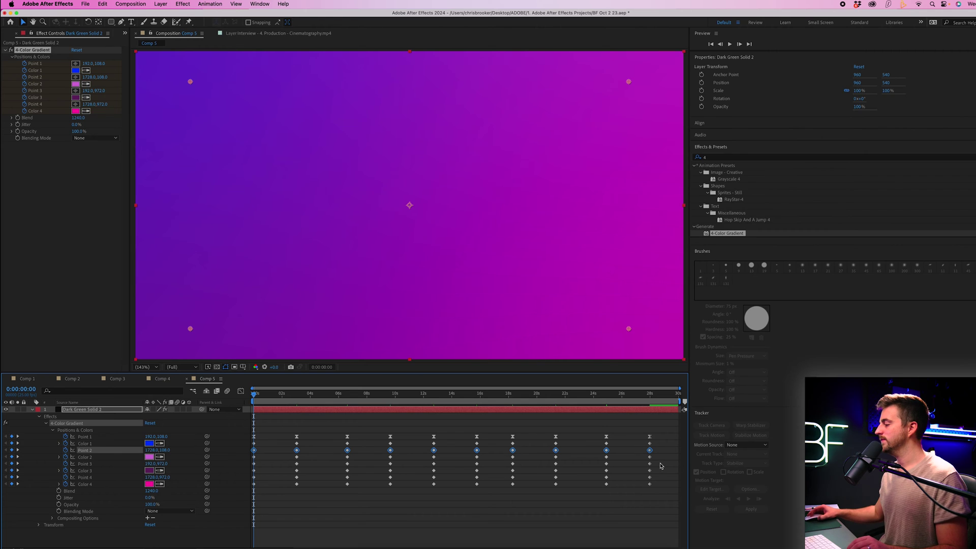
pyautogui.moveTo(660, 463); pyautogui.dragTo(232, 465)
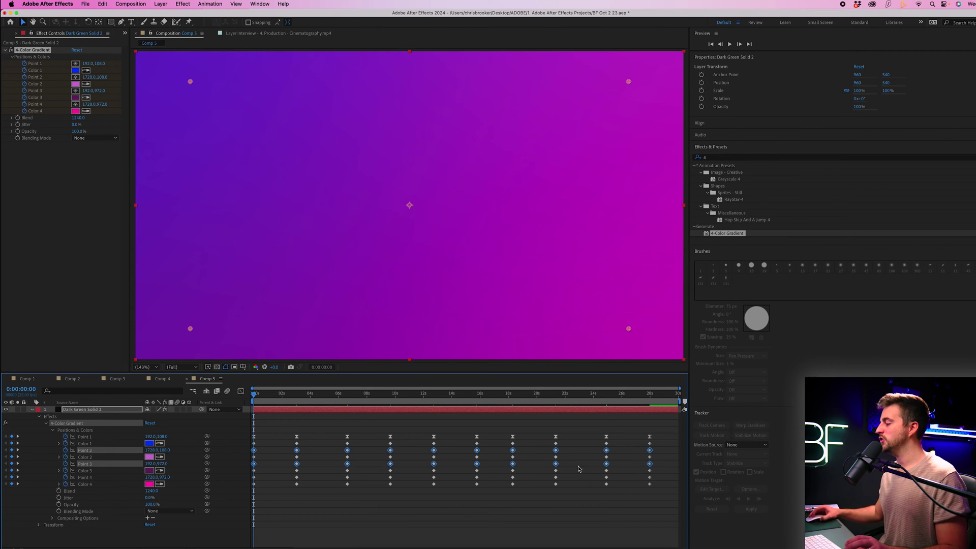
pyautogui.moveTo(661, 474); pyautogui.dragTo(240, 478)
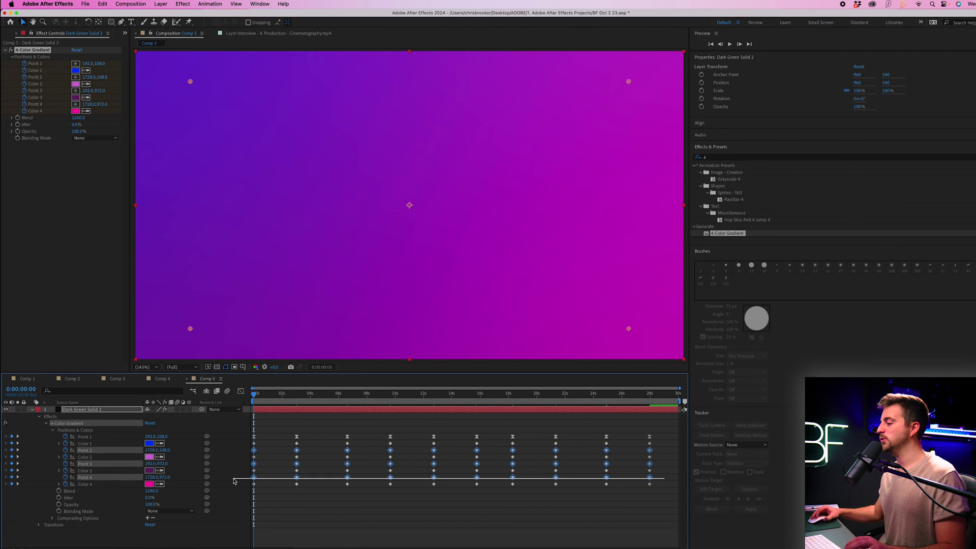
pyautogui.rightClick(295, 454)
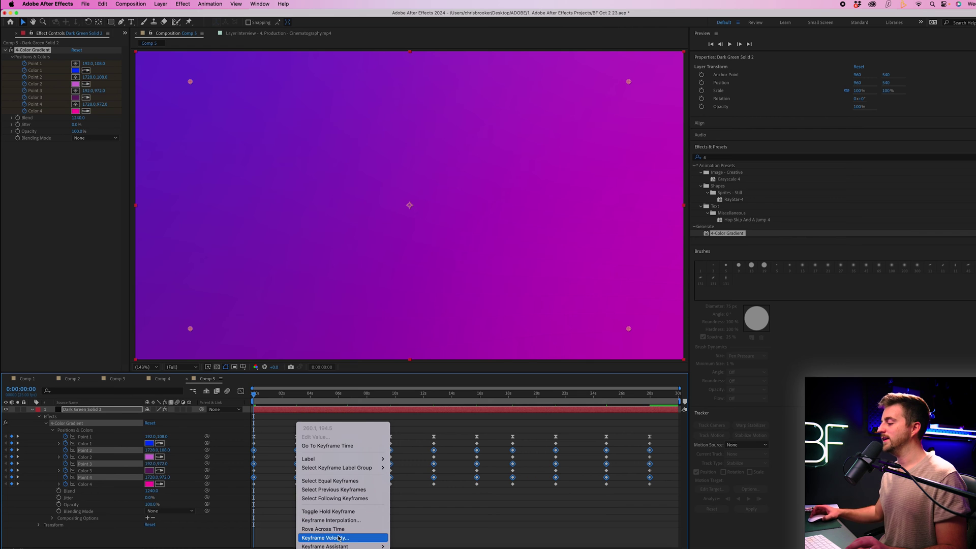
pyautogui.moveTo(365, 545)
pyautogui.click(430, 494)
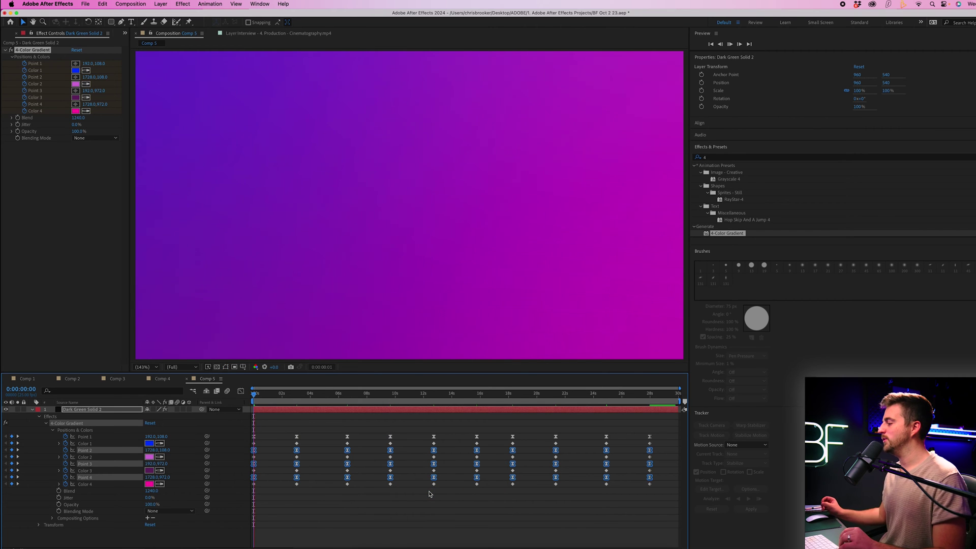
pyautogui.click(486, 515)
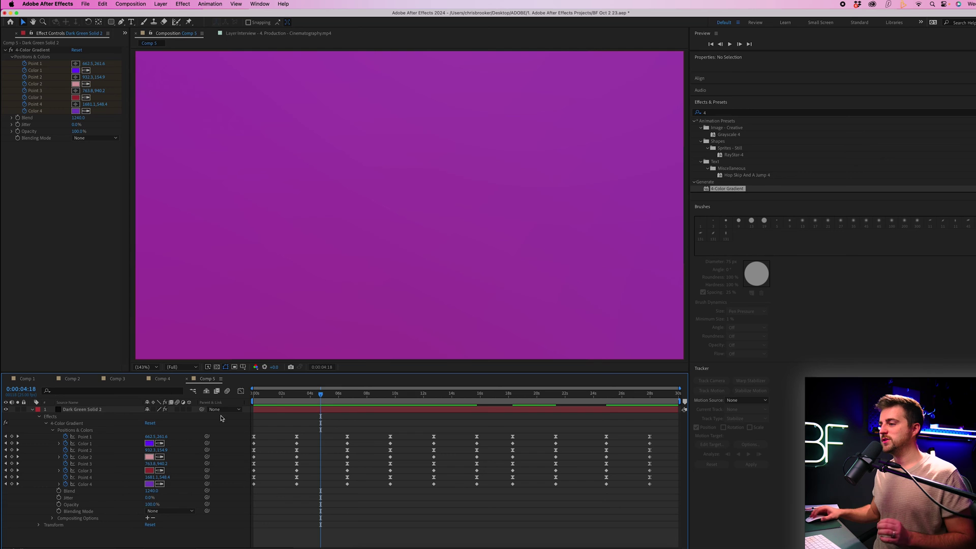
# Collapse the solid layer and create a text layer reading 'BROOKER', selecting all its text.
pyautogui.click(31, 410)
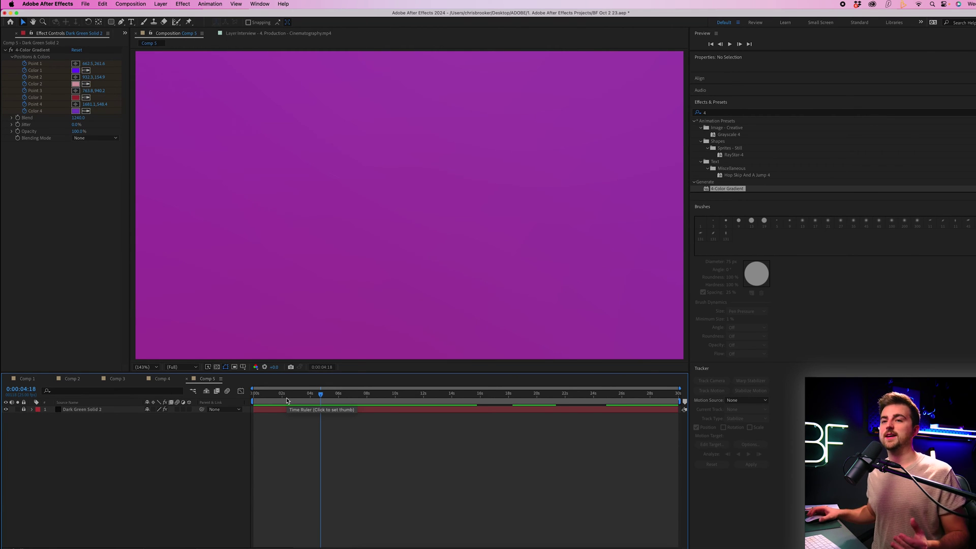
pyautogui.press('super+t')
pyautogui.click(286, 213)
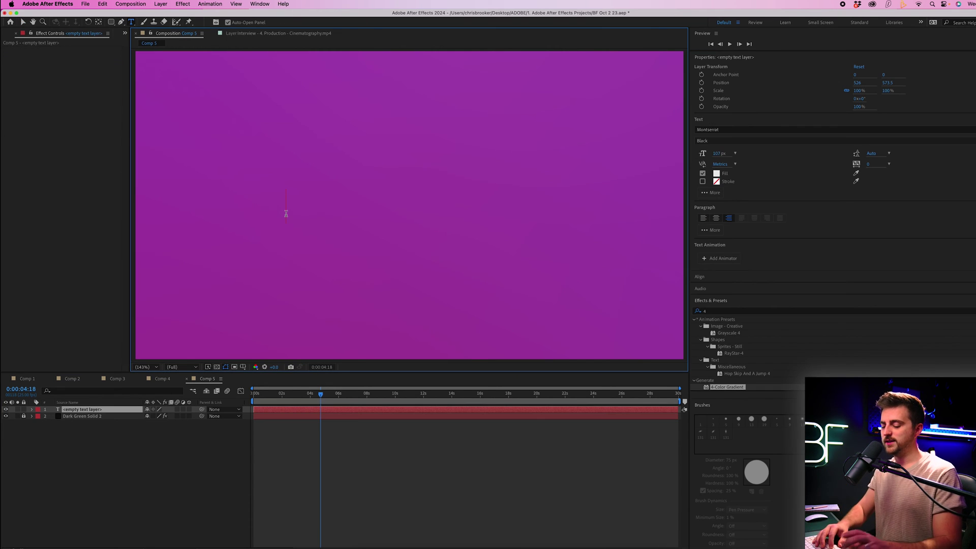
pyautogui.write('BROOKER')
pyautogui.press('super+a')
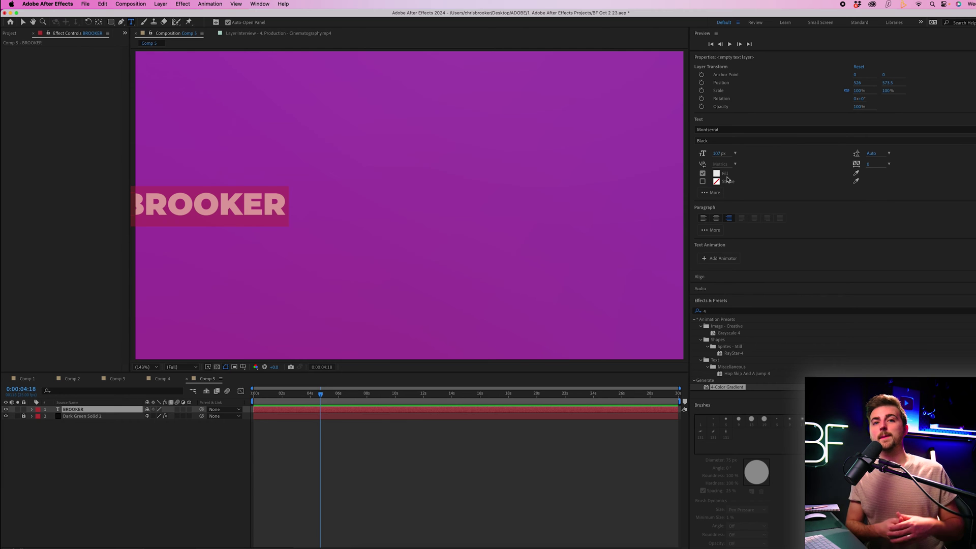
# Use the Character panel to centre-align the BROOKER title and enlarge it to 159 px.
pyautogui.click(267, 3)
pyautogui.click(268, 92)
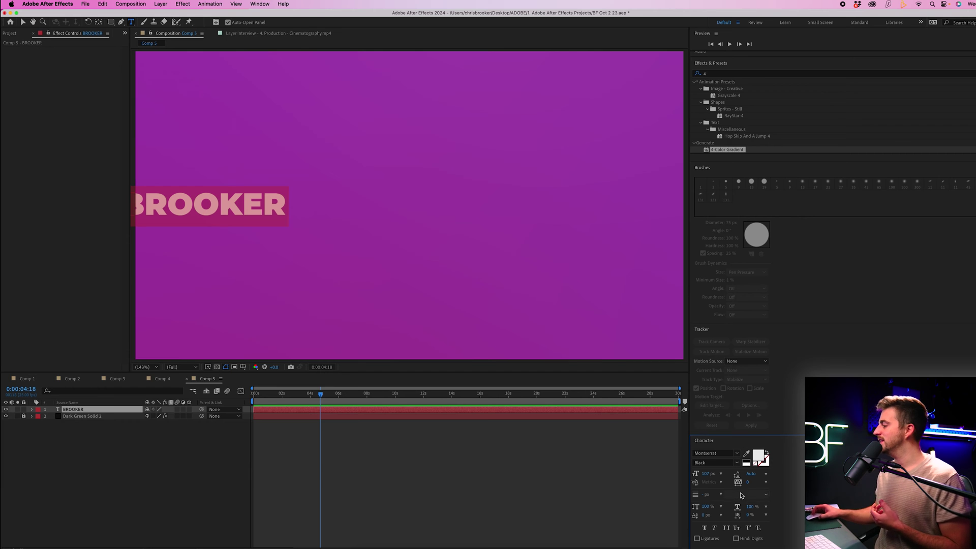
pyautogui.click(709, 444)
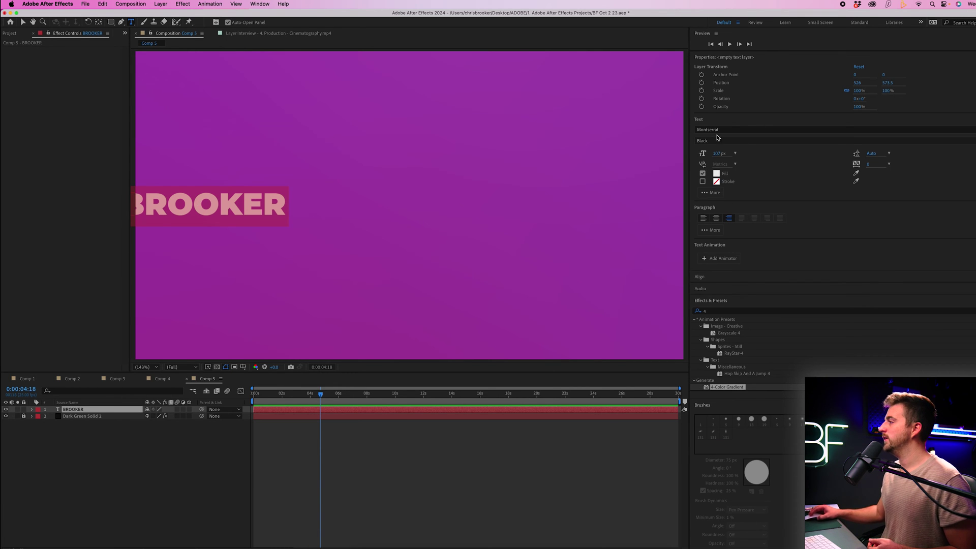
pyautogui.click(715, 218)
pyautogui.moveTo(718, 153); pyautogui.dragTo(730, 154)
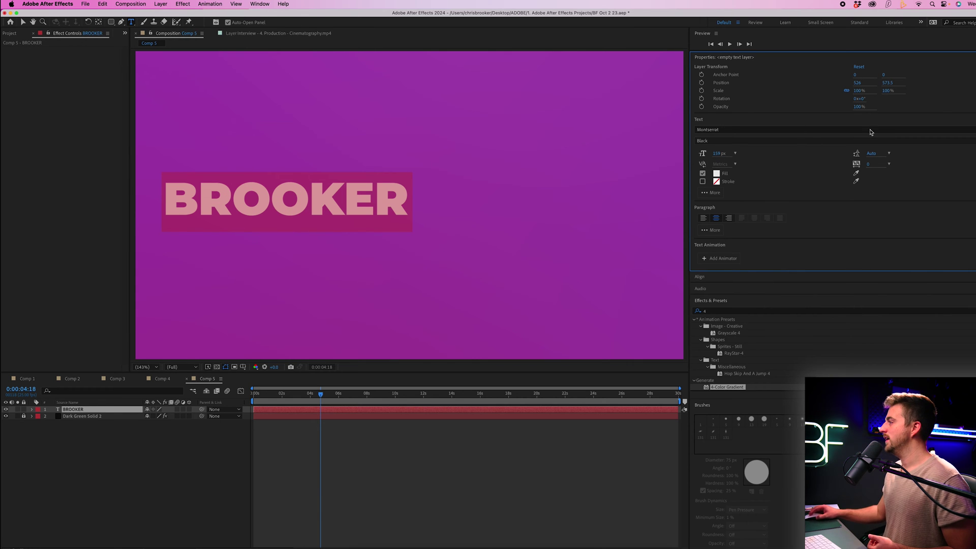
# Show the Proportional Grid and drag the BROOKER title roughly to the frame centre.
pyautogui.click(23, 22)
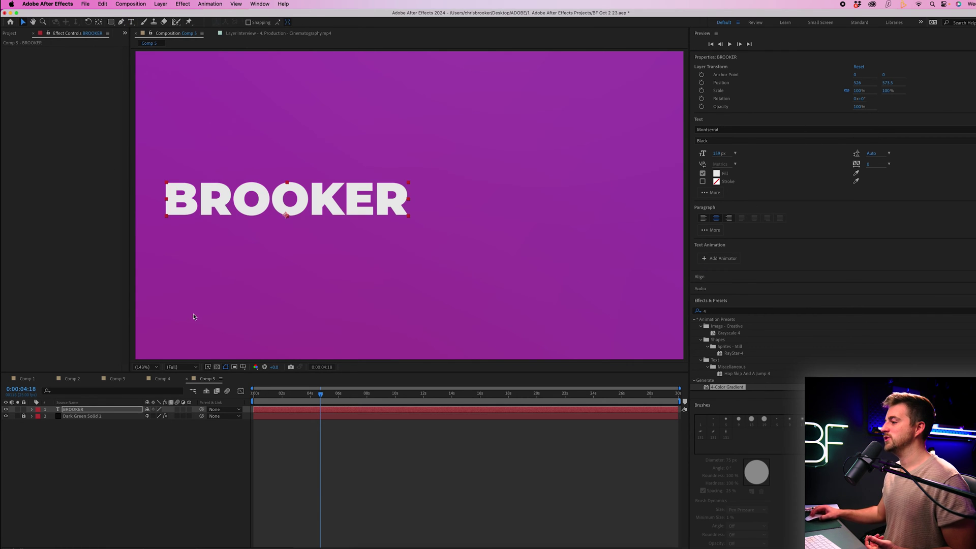
pyautogui.click(242, 366)
pyautogui.click(265, 384)
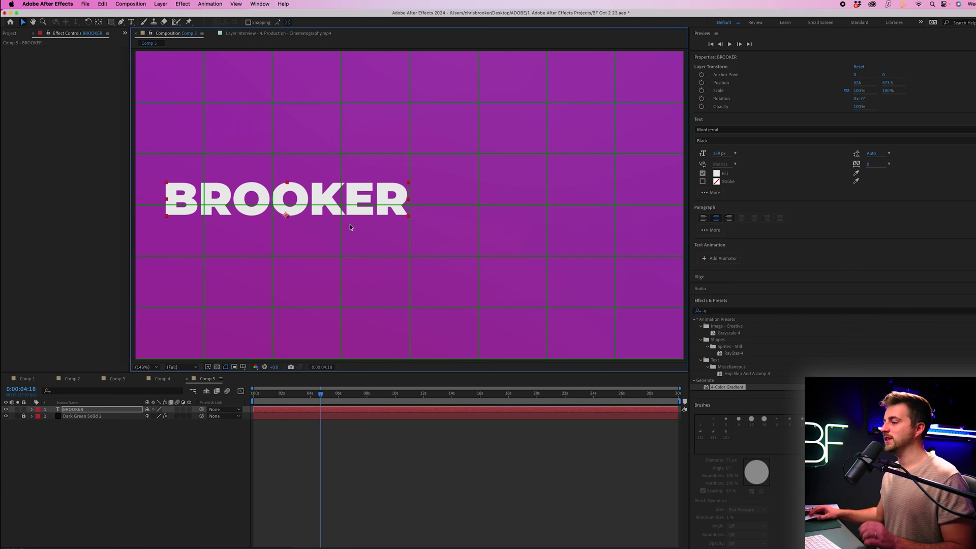
pyautogui.moveTo(341, 210); pyautogui.dragTo(464, 217)
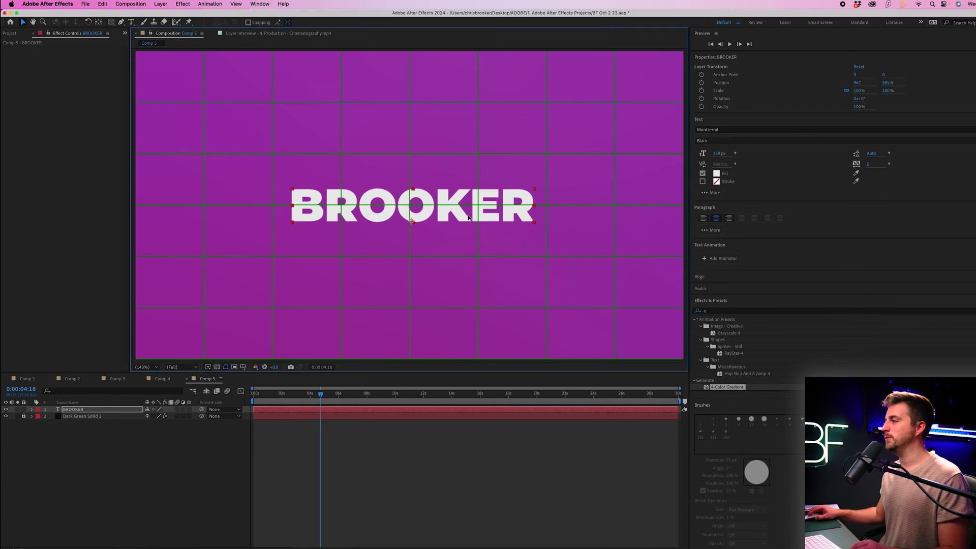
pyautogui.hotkey('alt', "'")
# At 1:20, zoom to 400% and nudge BROOKER onto the grid centre (about 960.7, 538.8).
pyautogui.click(279, 408)
pyautogui.click(243, 367)
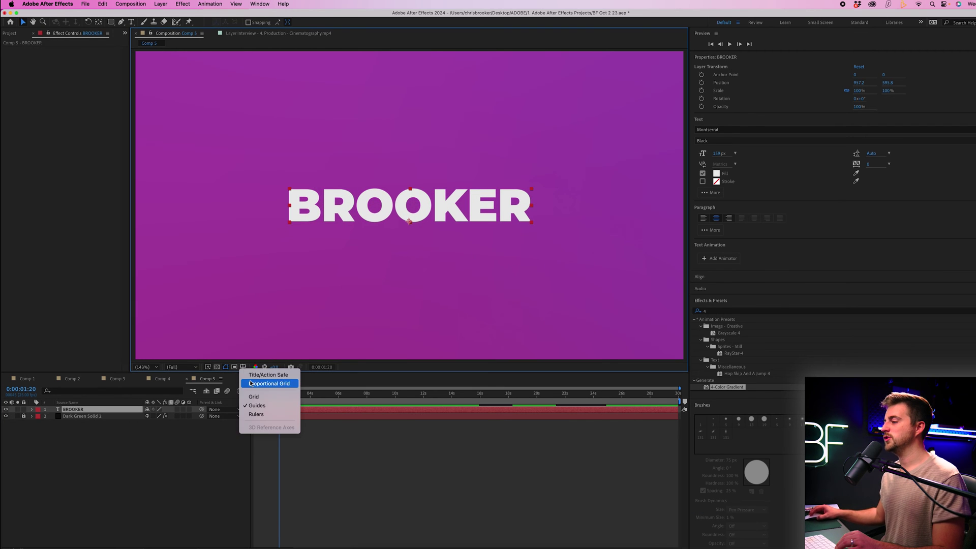
pyautogui.click(265, 384)
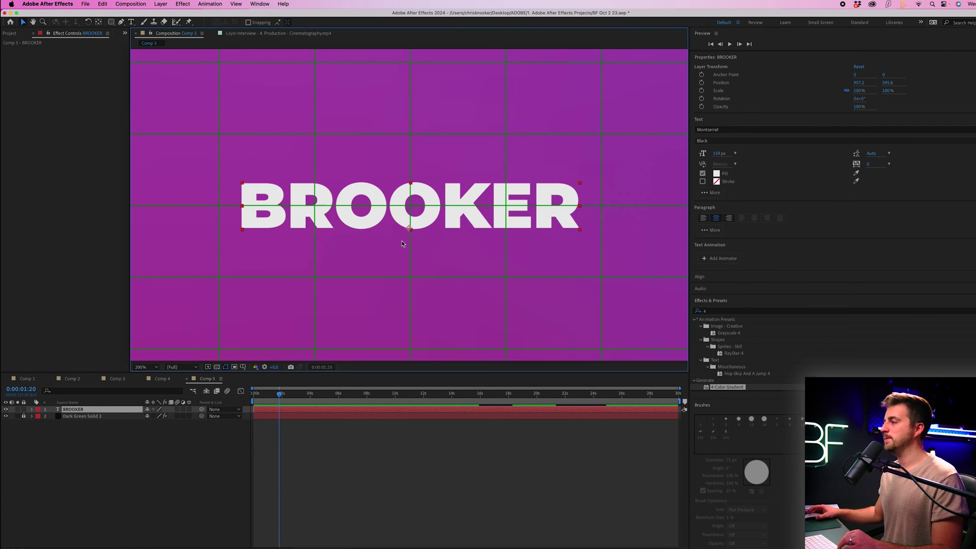
pyautogui.press('.')
pyautogui.press('.')
pyautogui.press('.')
pyautogui.press('.')
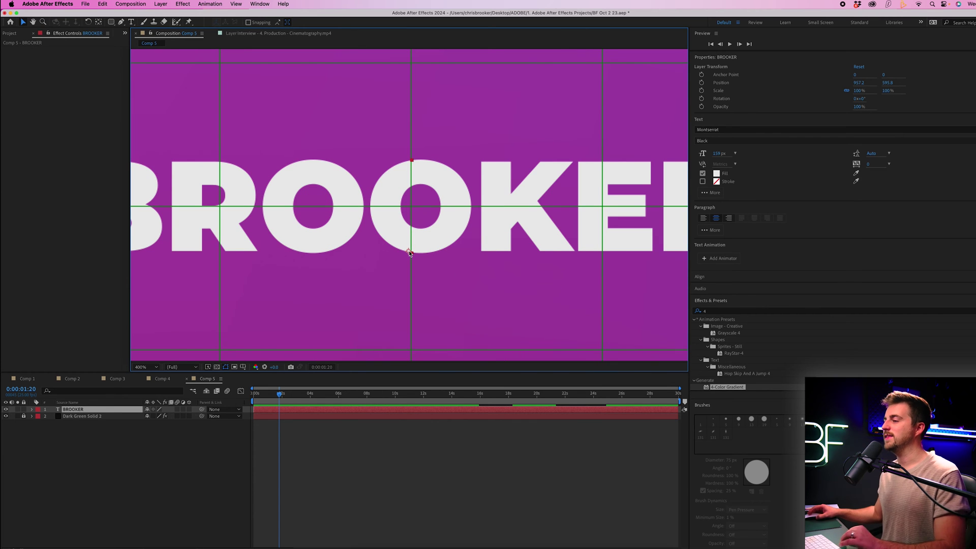
pyautogui.moveTo(442, 250); pyautogui.dragTo(441, 196)
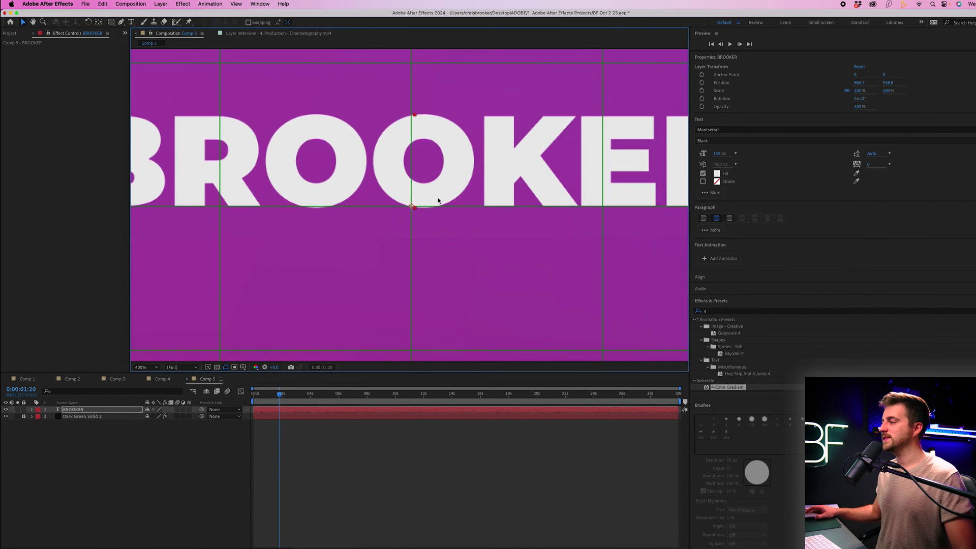
pyautogui.press(',')
pyautogui.press(',')
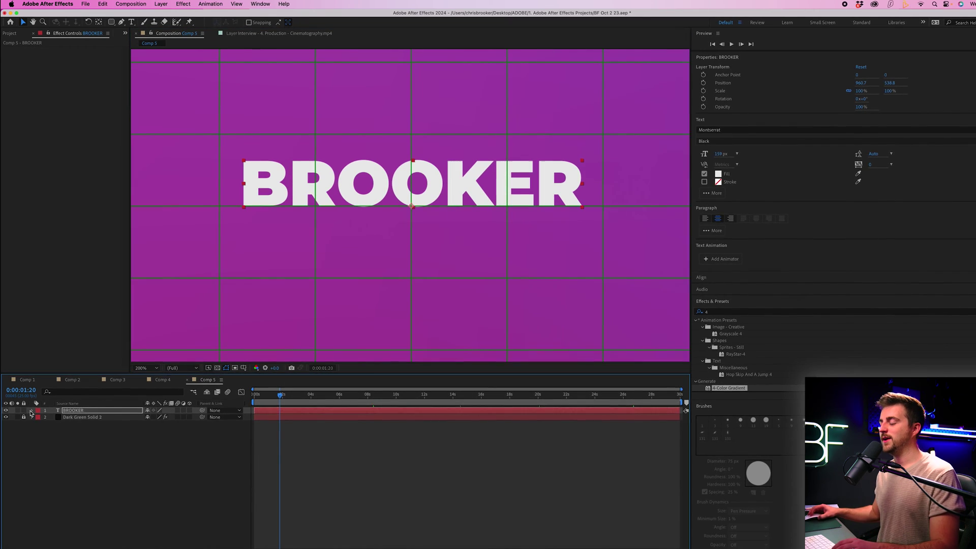
# Adjust the BROOKER title's anchor point vertically and fit the composition in the viewer.
pyautogui.click(31, 410)
pyautogui.click(39, 424)
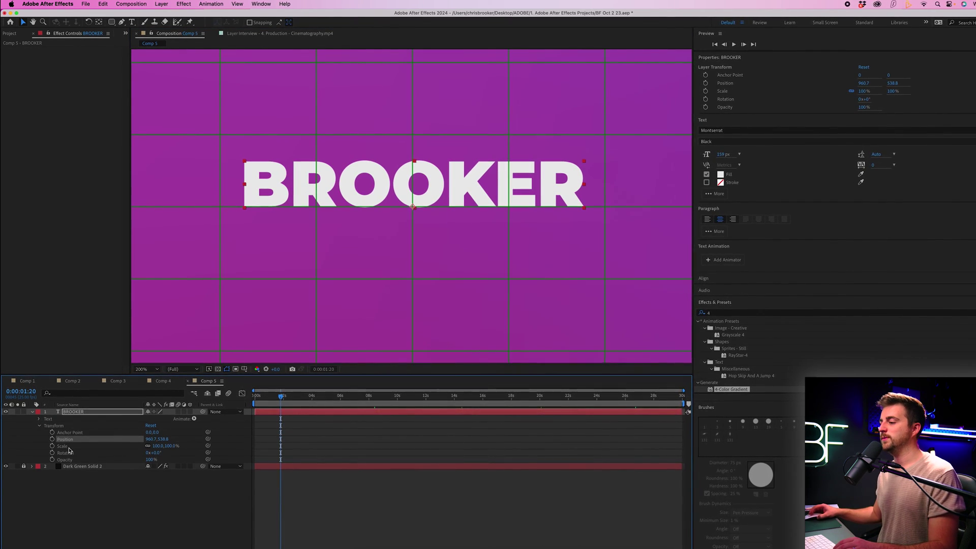
pyautogui.moveTo(155, 432)
pyautogui.mouseDown()
pyautogui.moveTo(163, 433)
pyautogui.moveTo(131, 437)
pyautogui.moveTo(152, 438)
pyautogui.mouseUp()
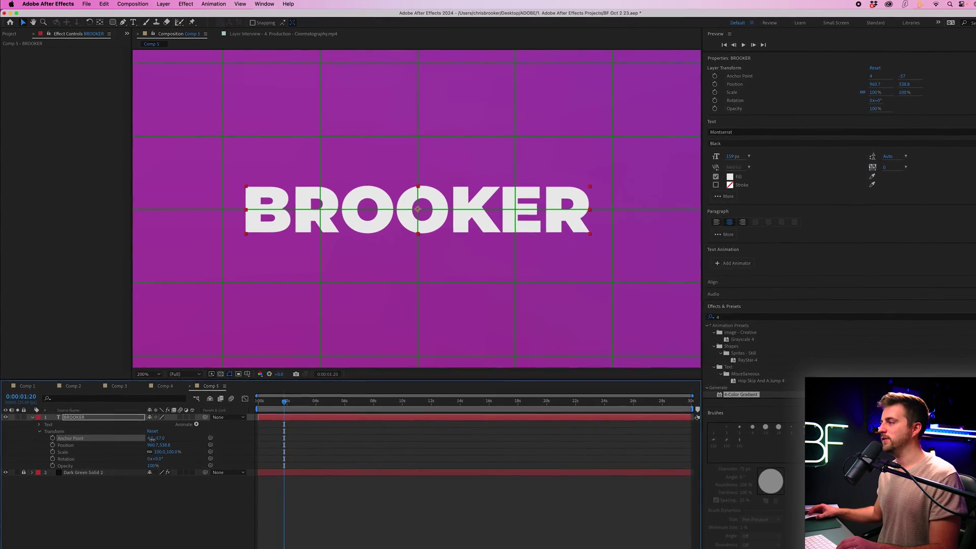
pyautogui.click(149, 374)
pyautogui.click(148, 387)
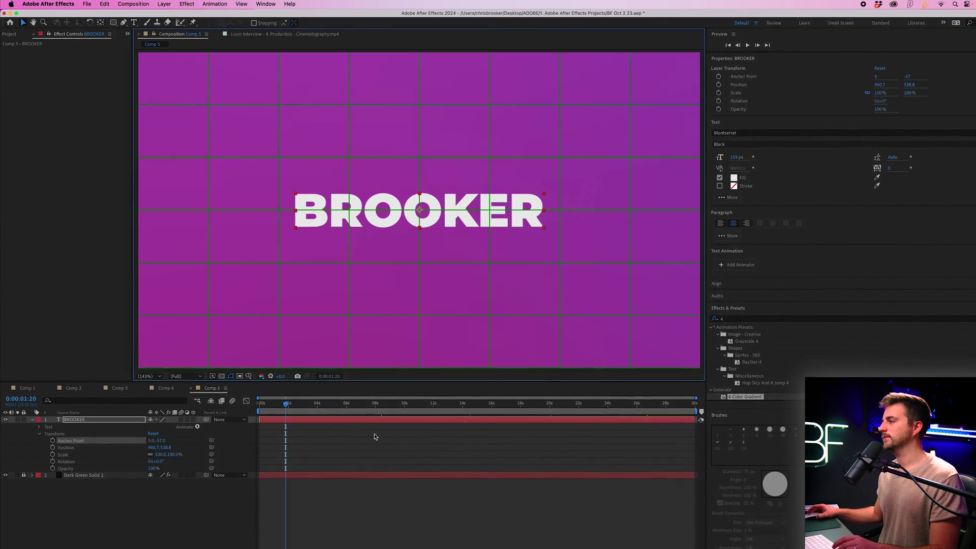
# Keyframe BROOKER's Scale from 100% at 0s up to 120% at about 10 seconds.
pyautogui.click(374, 436)
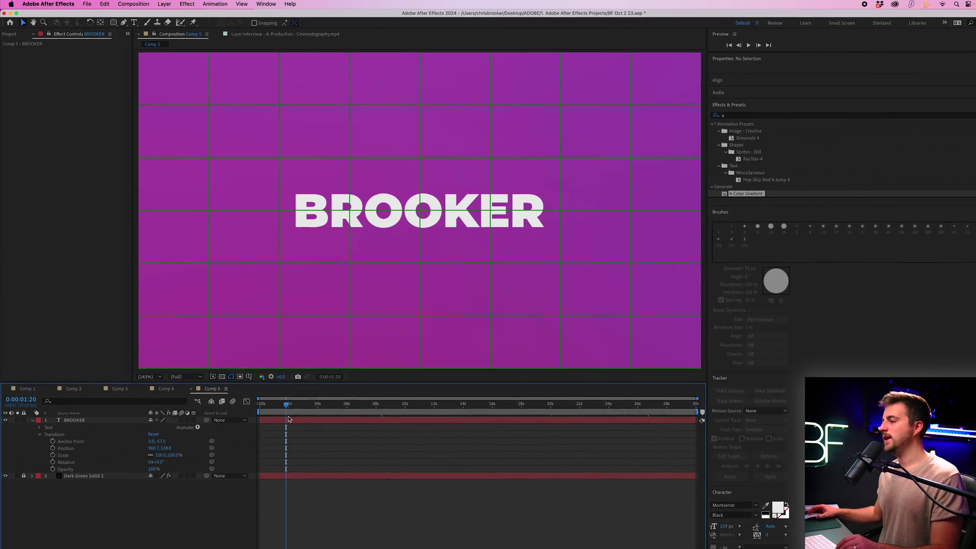
pyautogui.press('Home')
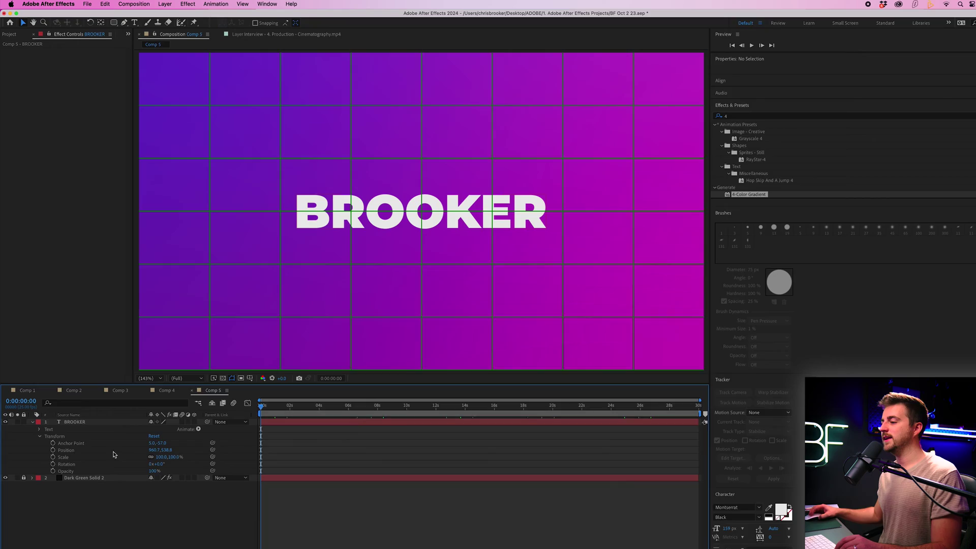
pyautogui.click(53, 456)
pyautogui.click(432, 405)
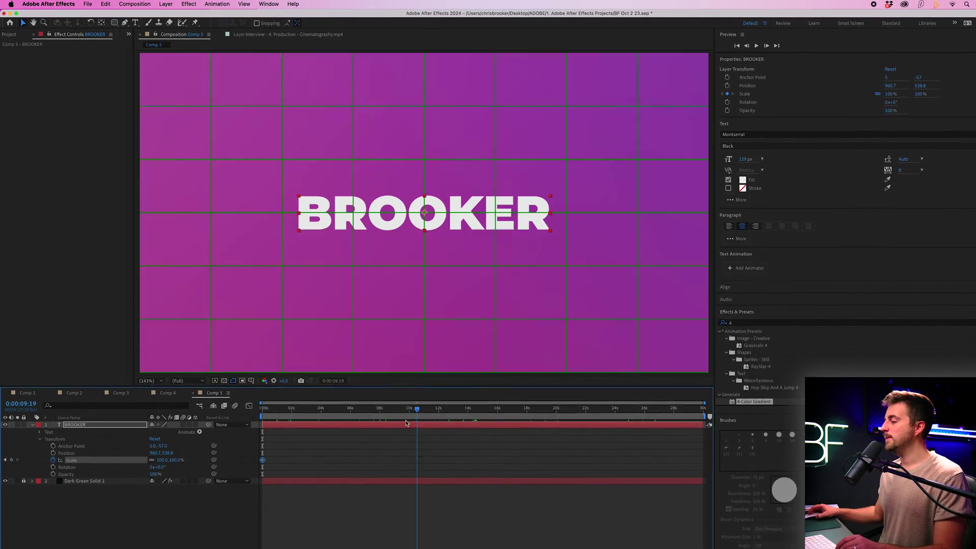
pyautogui.click(414, 407)
pyautogui.moveTo(160, 459); pyautogui.dragTo(179, 462)
# Preview the scale animation from the start, then duplicate the title layer as BROOKER 2.
pyautogui.press('Home')
pyautogui.press('space')
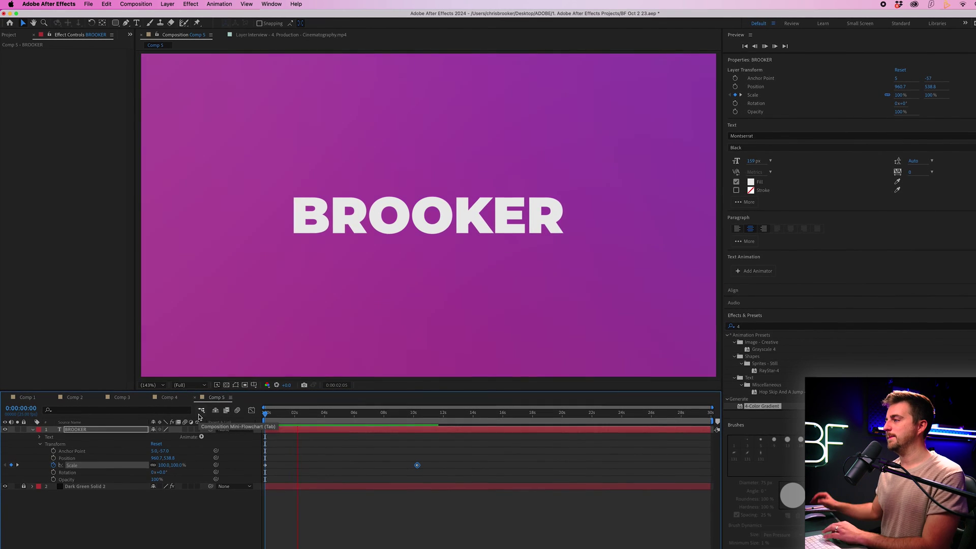
pyautogui.press('space')
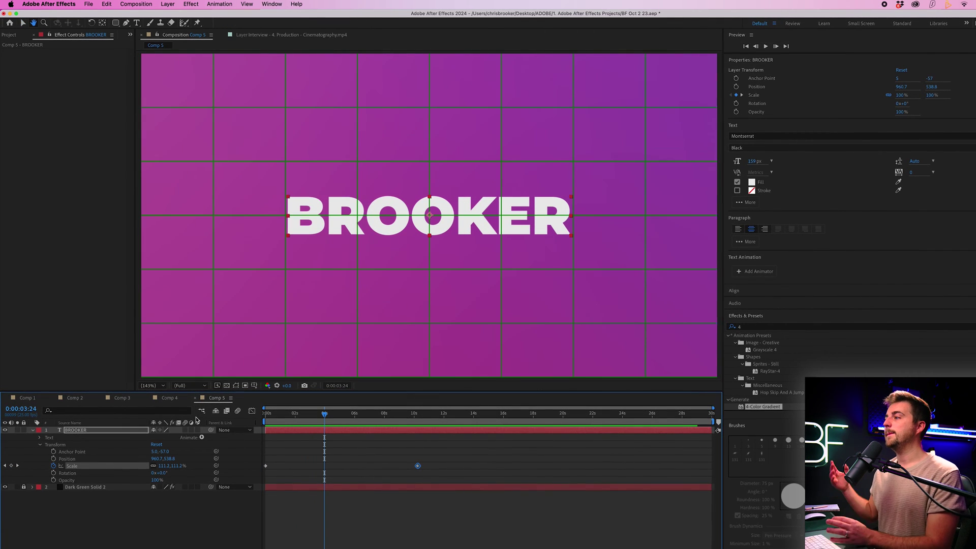
pyautogui.click(78, 430)
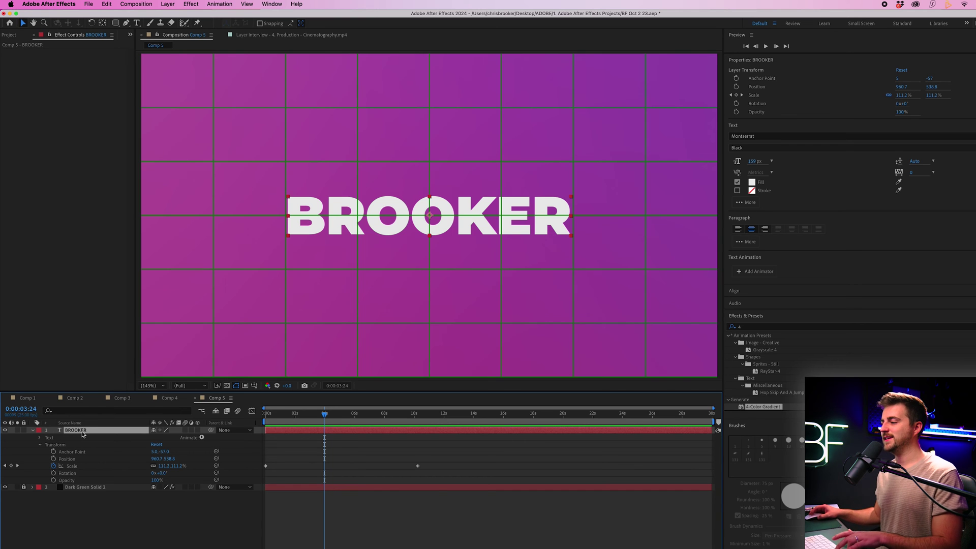
pyautogui.press('super+d')
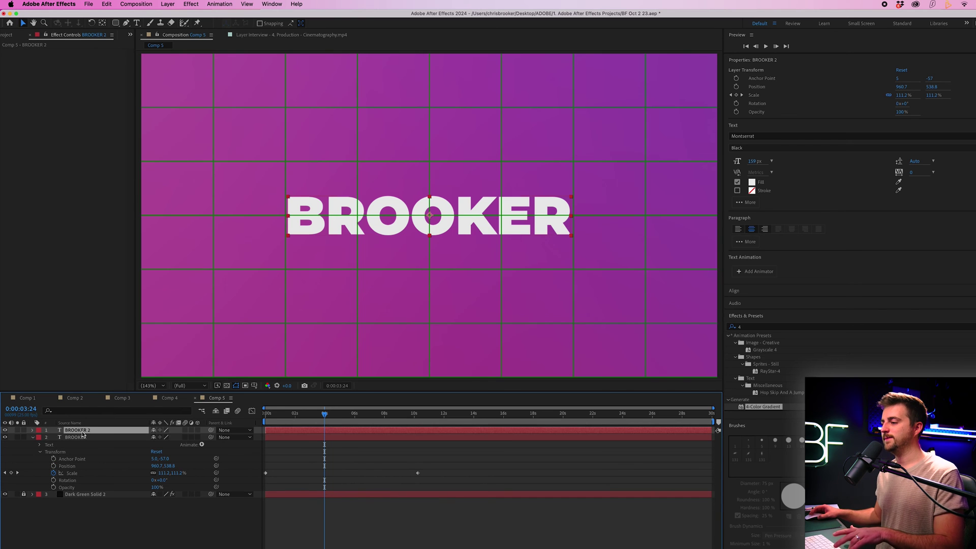
# Lock BROOKER 2 and remove the Scale keyframes from the original BROOKER layer.
pyautogui.click(24, 430)
pyautogui.click(96, 438)
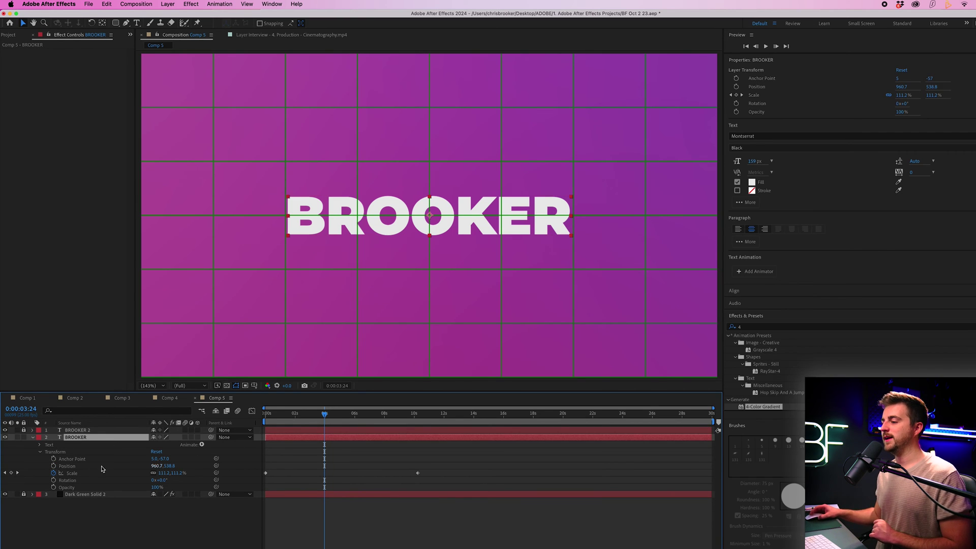
pyautogui.click(54, 473)
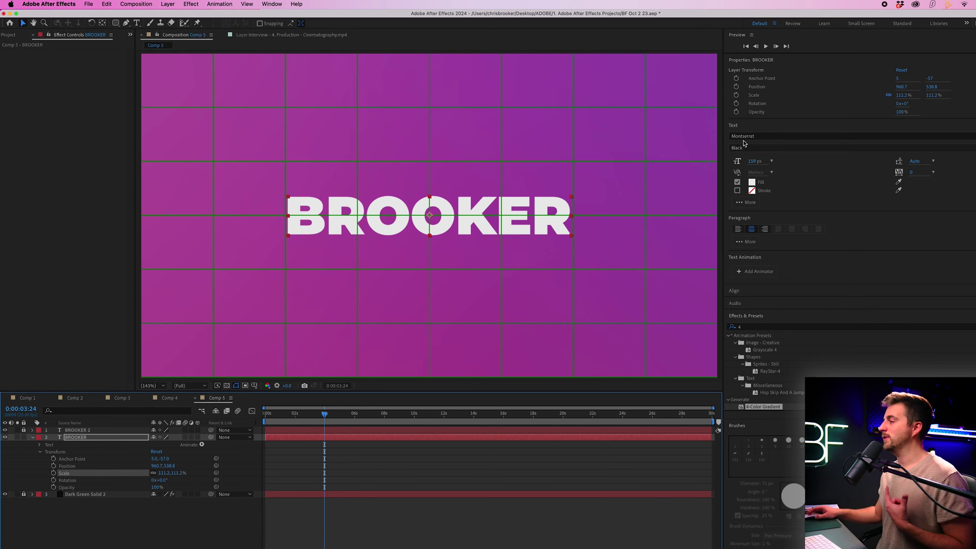
# Give BROOKER no fill, a white outline stroke and a huge 677 px font size.
pyautogui.click(737, 184)
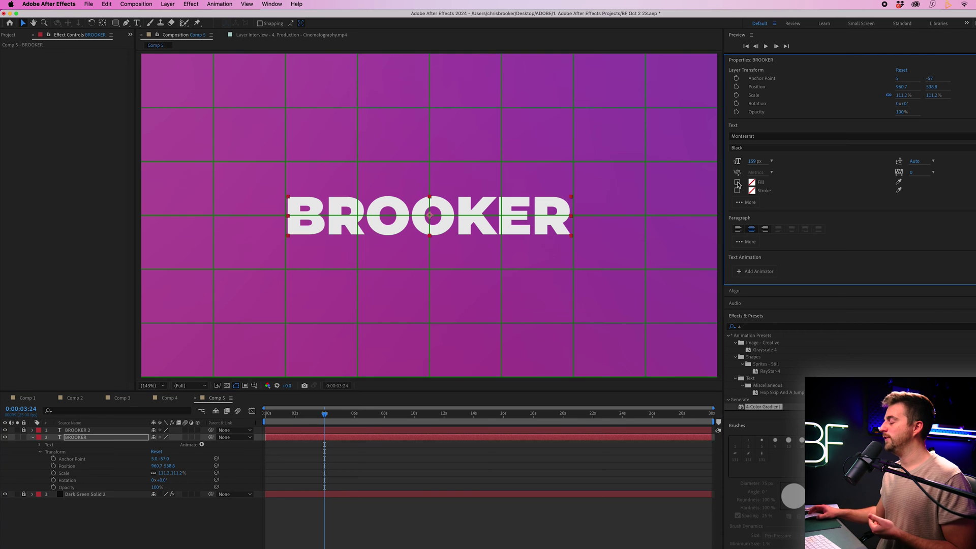
pyautogui.click(737, 191)
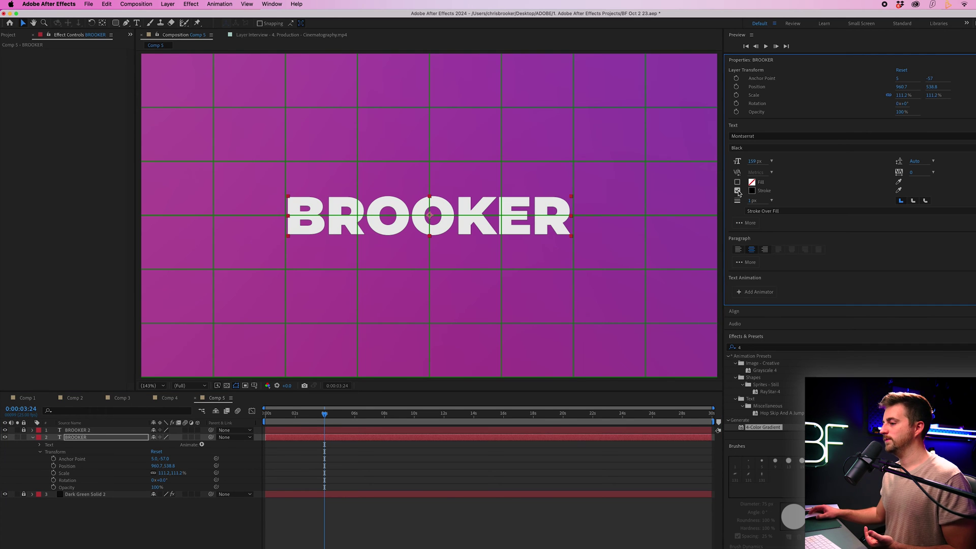
pyautogui.moveTo(756, 163); pyautogui.dragTo(943, 147)
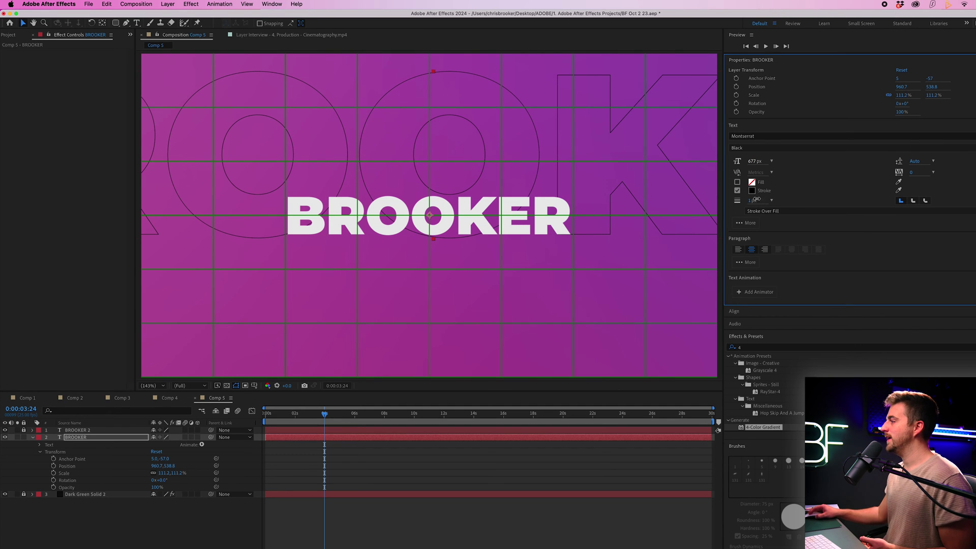
pyautogui.write('10')
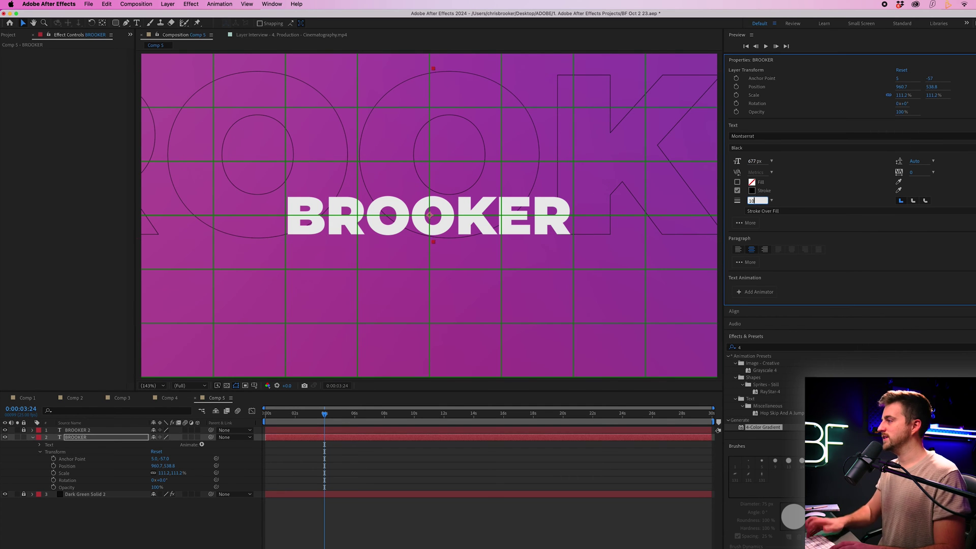
pyautogui.press('Return')
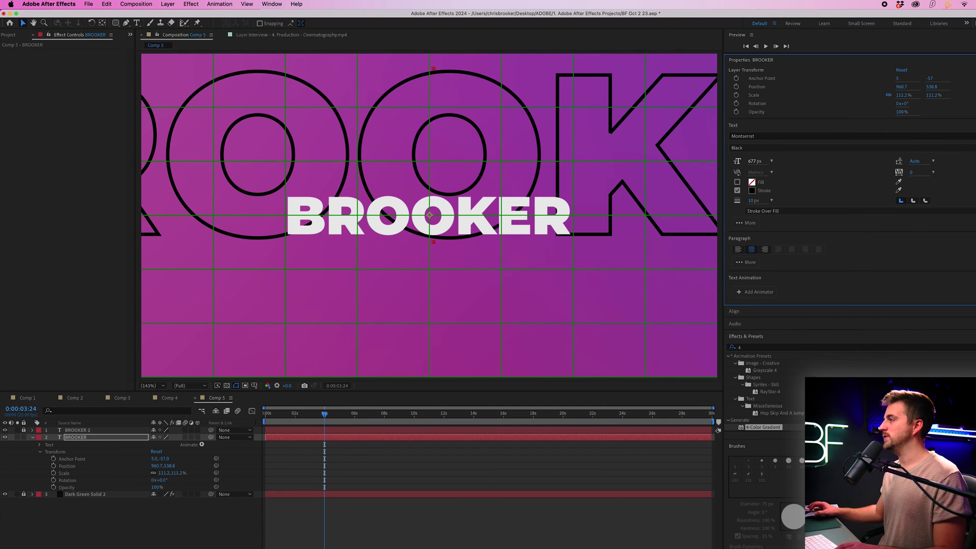
pyautogui.click(751, 191)
pyautogui.moveTo(497, 300); pyautogui.dragTo(412, 242)
pyautogui.click(620, 250)
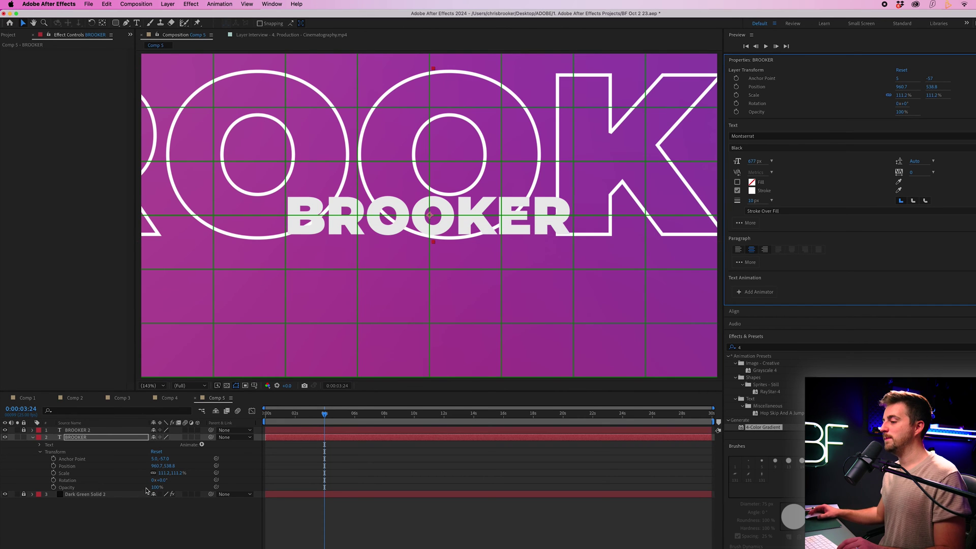
# Move the outline text down and scale it to about 178%.
pyautogui.moveTo(167, 466); pyautogui.dragTo(252, 462)
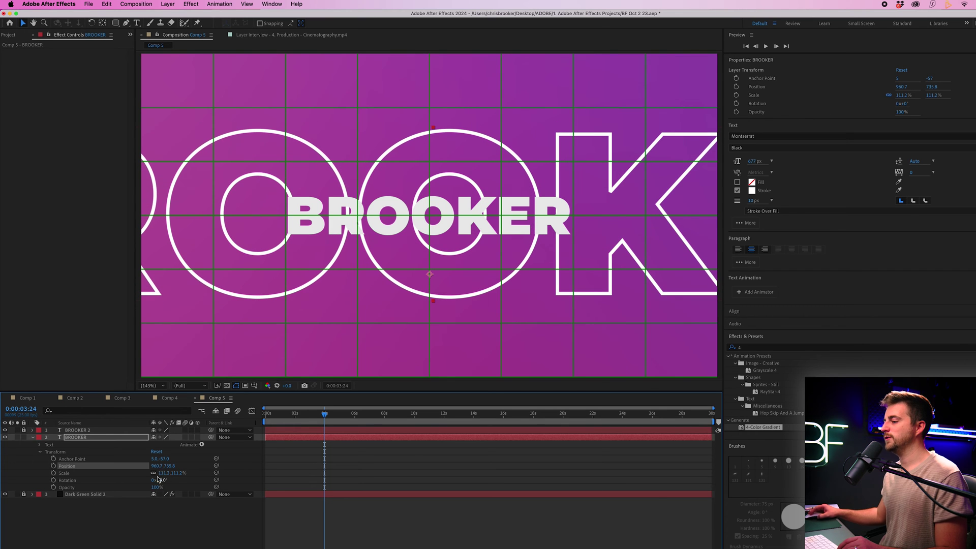
pyautogui.moveTo(163, 473); pyautogui.dragTo(214, 473)
pyautogui.moveTo(486, 288)
pyautogui.mouseDown()
pyautogui.moveTo(484, 308)
pyautogui.moveTo(422, 298)
pyautogui.moveTo(512, 290)
pyautogui.moveTo(540, 299)
pyautogui.moveTo(508, 312)
pyautogui.mouseUp()
# Set the outline stroke width to 4 px, leaving the fill colour unchanged.
pyautogui.click(753, 200)
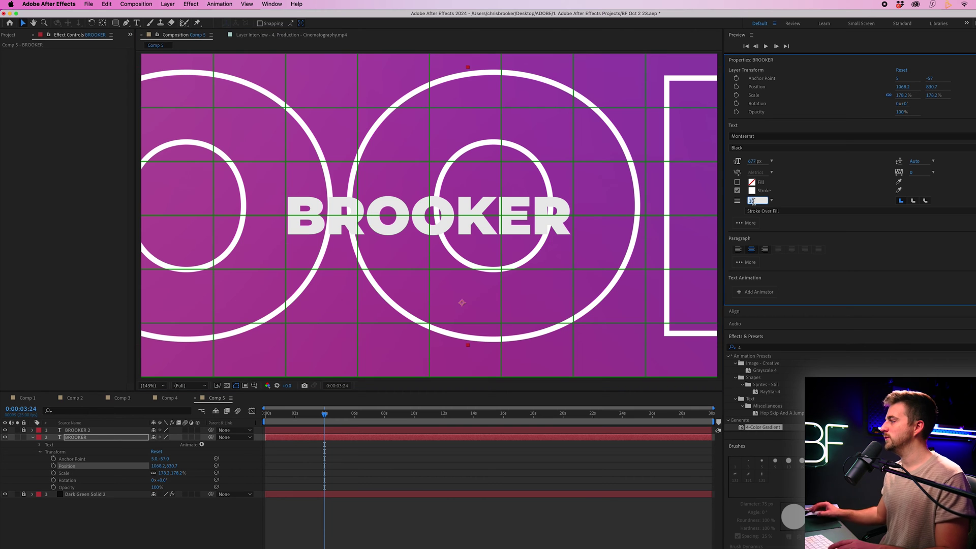
pyautogui.write('5')
pyautogui.press('Return')
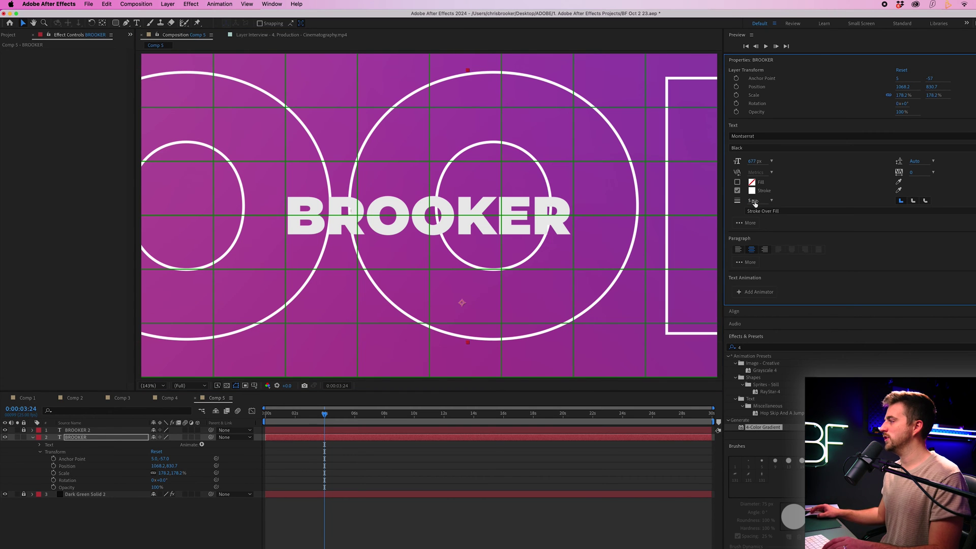
pyautogui.press('Return')
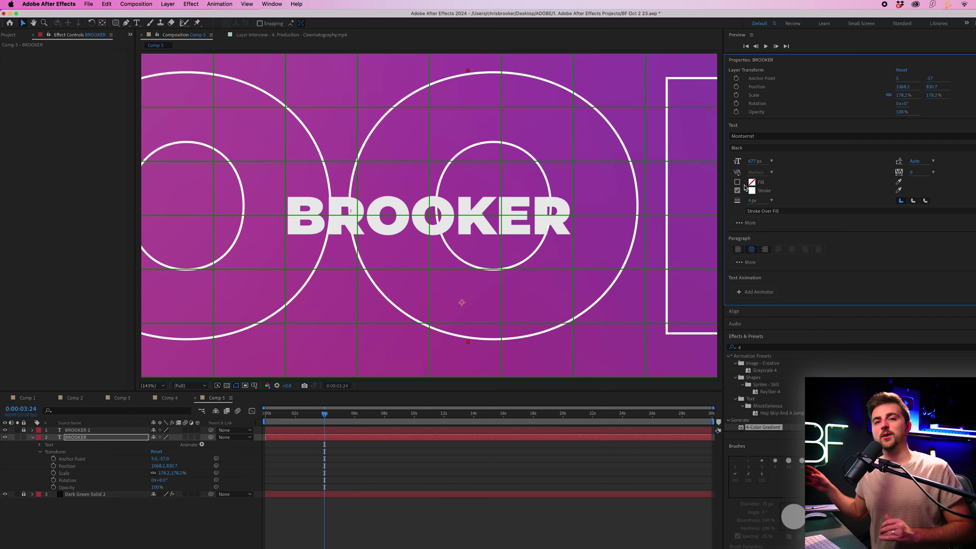
pyautogui.scroll(-5, 744, 187)
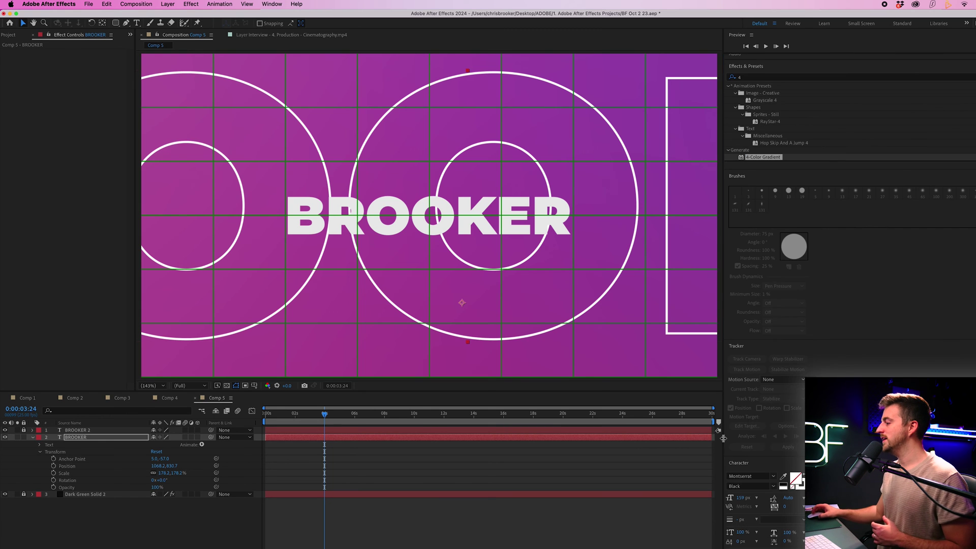
pyautogui.scroll(5, 749, 211)
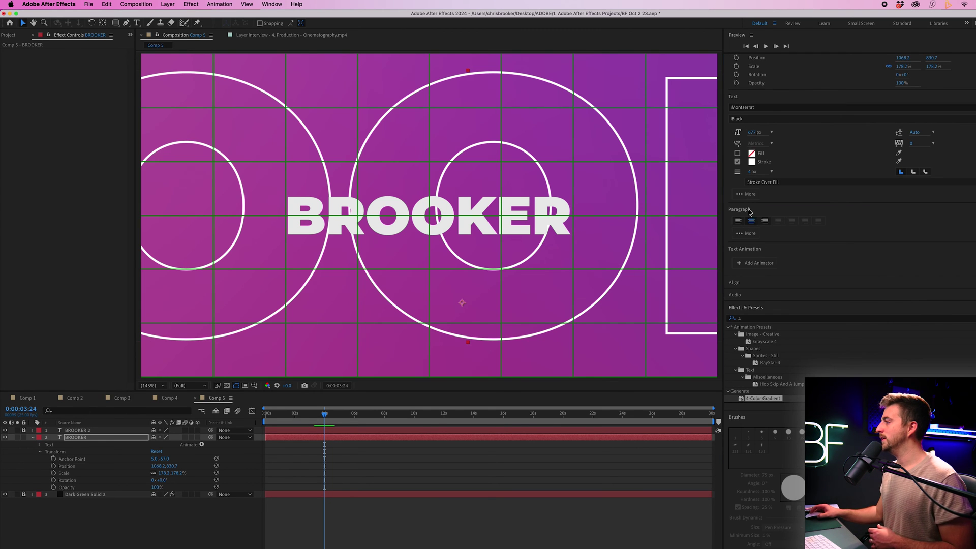
pyautogui.scroll(3, 771, 280)
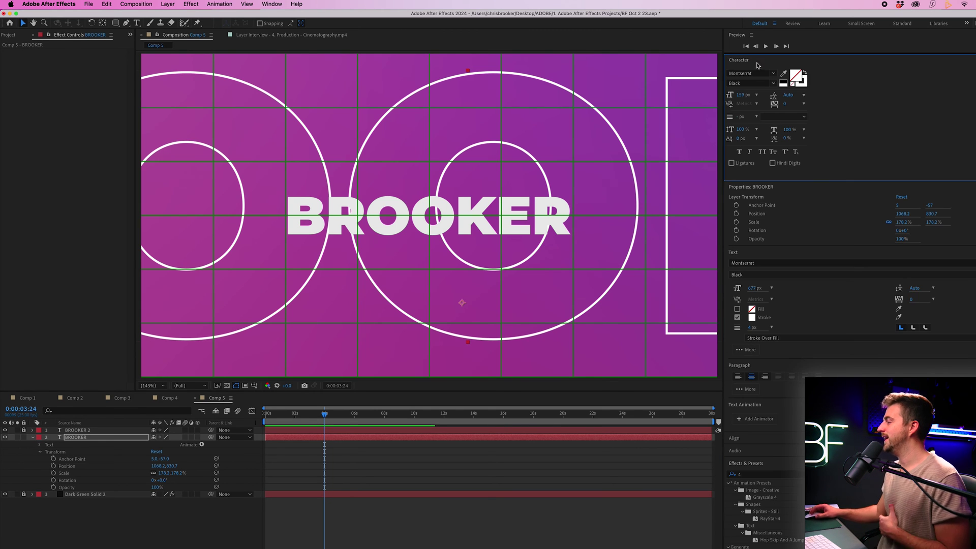
pyautogui.click(795, 76)
pyautogui.click(620, 263)
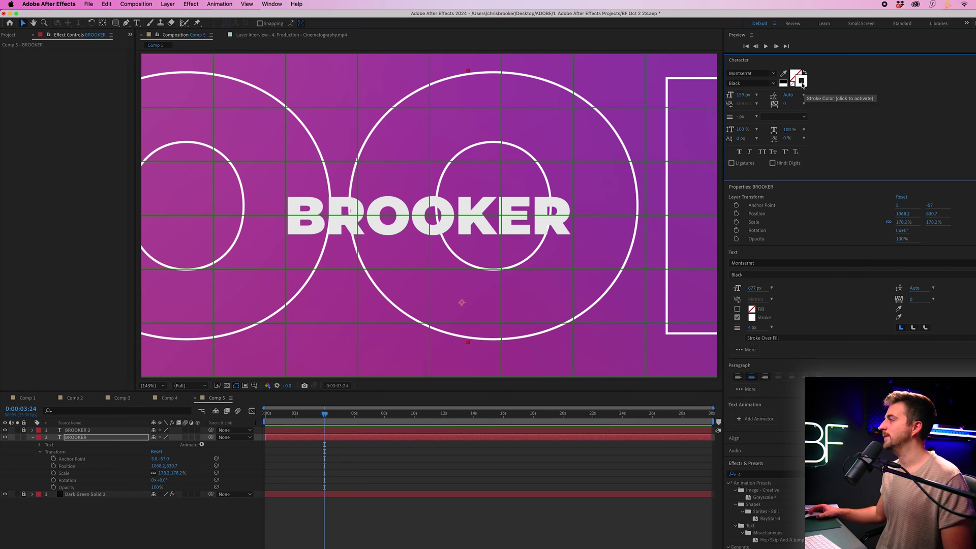
pyautogui.moveTo(737, 118)
pyautogui.mouseDown()
pyautogui.moveTo(760, 119)
pyautogui.moveTo(727, 124)
pyautogui.mouseUp()
pyautogui.press('super+z')
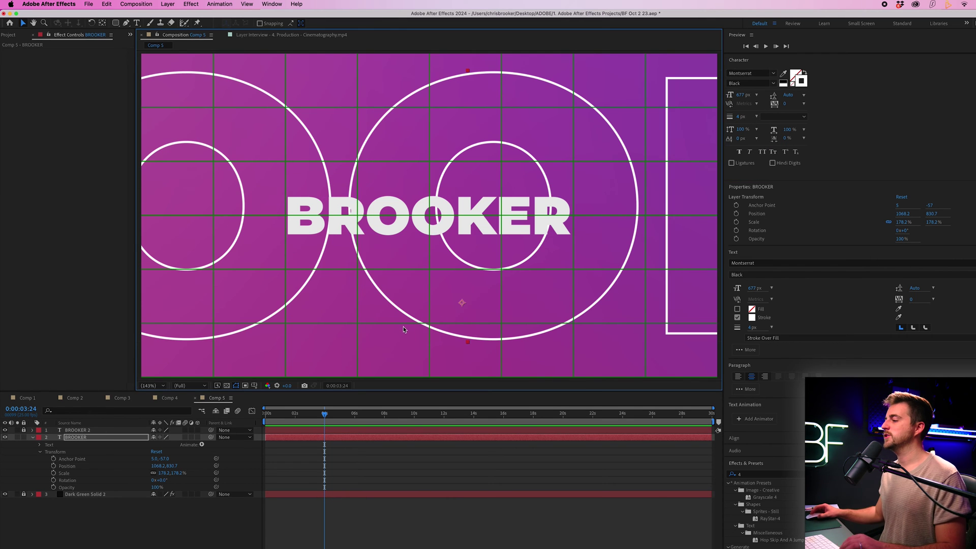
# Keyframe the outline text's Position, sliding from far right at 0s back left by about 10 seconds.
pyautogui.press('Home')
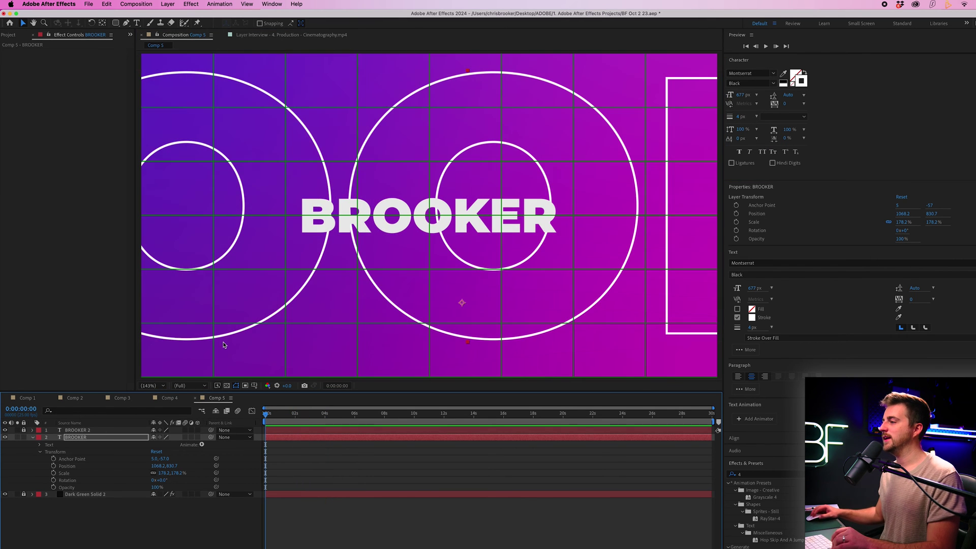
pyautogui.moveTo(226, 335); pyautogui.dragTo(435, 337)
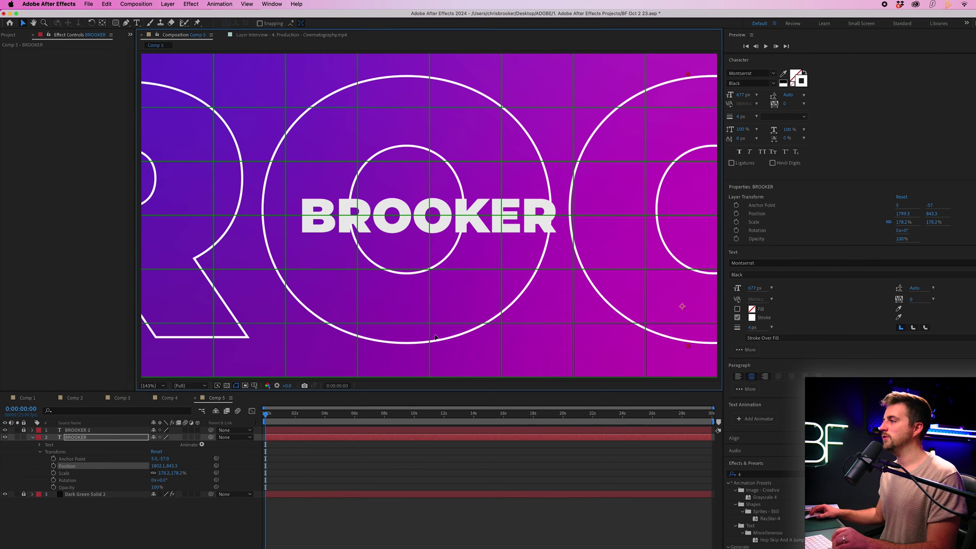
pyautogui.click(53, 465)
pyautogui.moveTo(332, 426); pyautogui.dragTo(425, 426)
pyautogui.moveTo(450, 305); pyautogui.dragTo(249, 308)
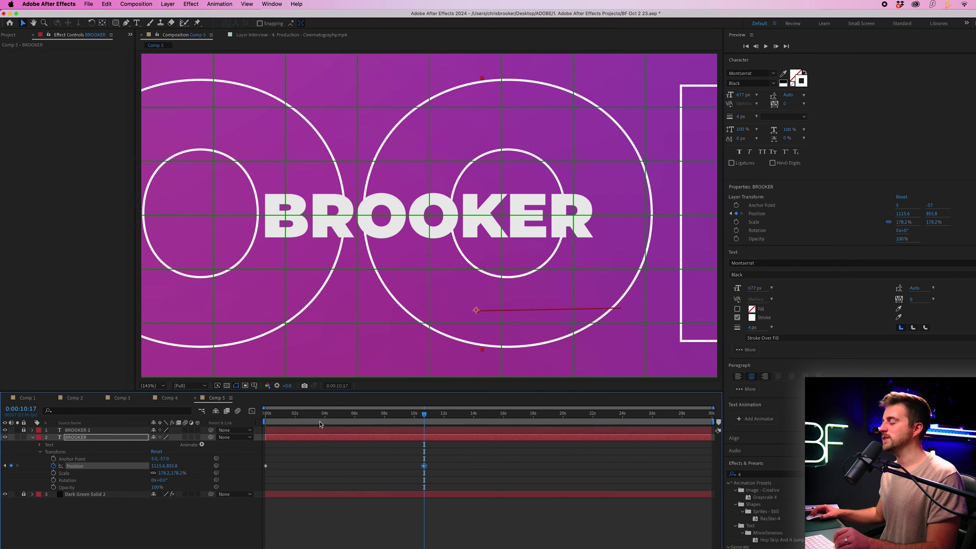
pyautogui.press('space')
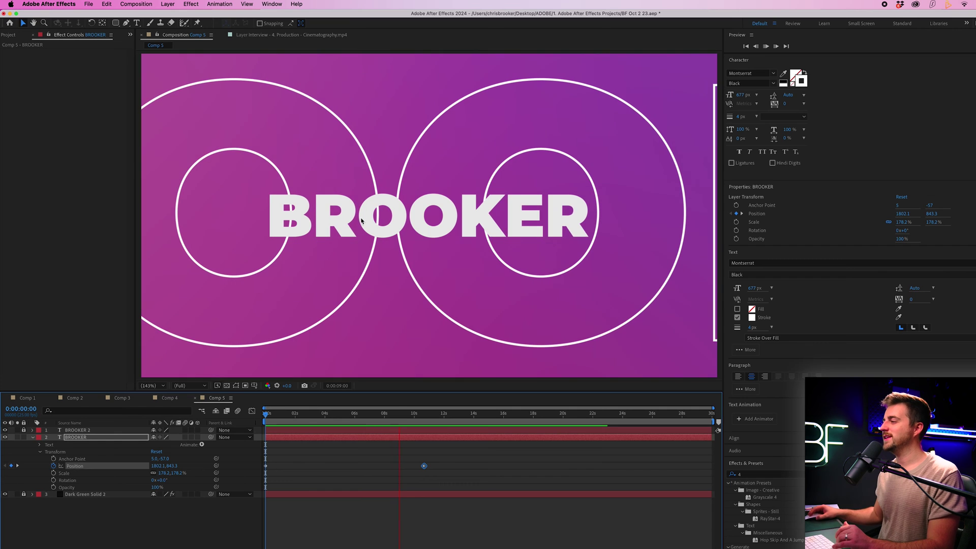
pyautogui.press('space')
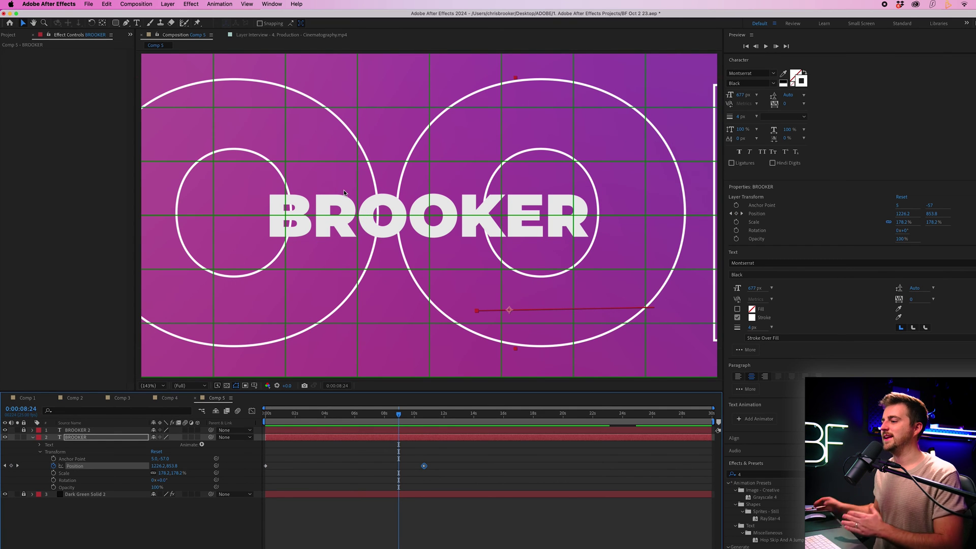
# Lower the BROOKER outline layer's opacity to 10% and play the animation from the start.
pyautogui.click(84, 440)
pyautogui.moveTo(155, 485); pyautogui.dragTo(118, 487)
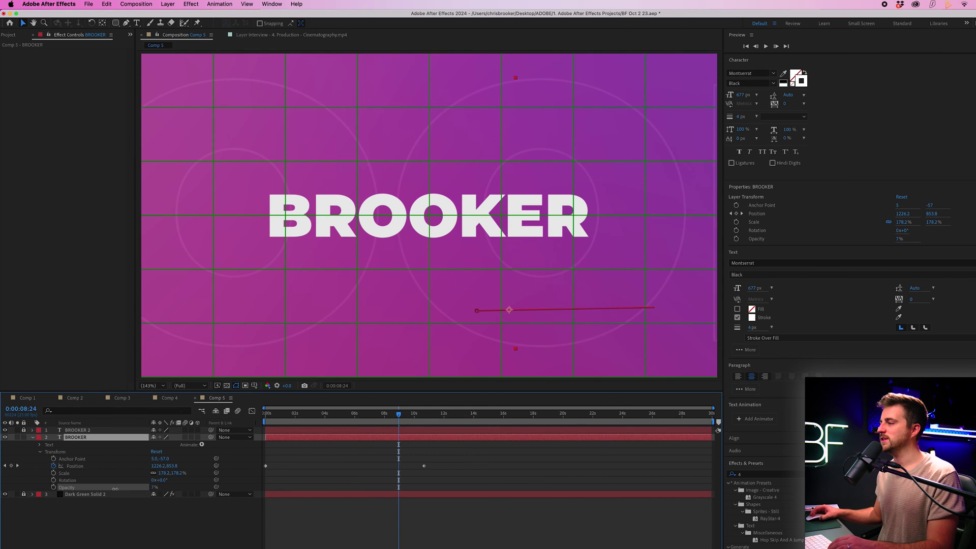
pyautogui.moveTo(117, 489); pyautogui.dragTo(117, 489)
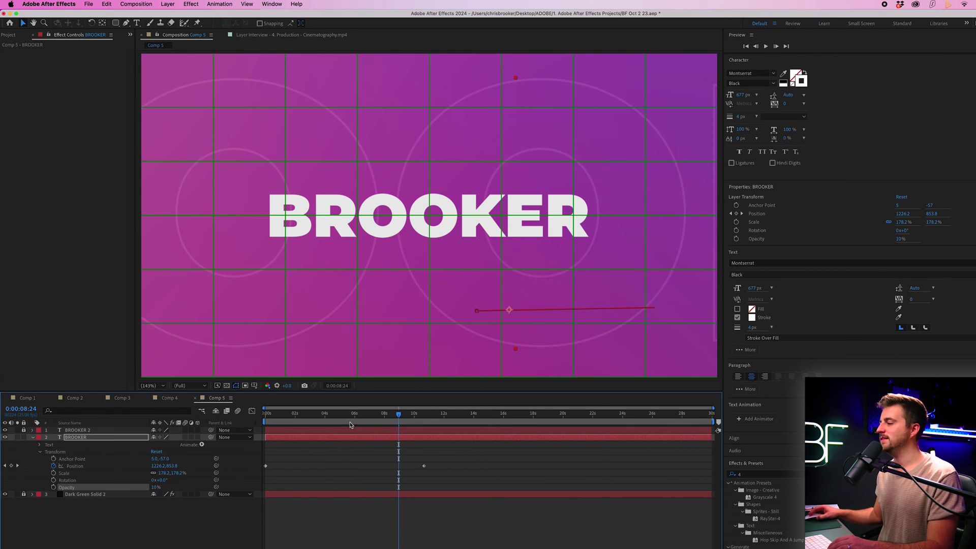
pyautogui.press('space')
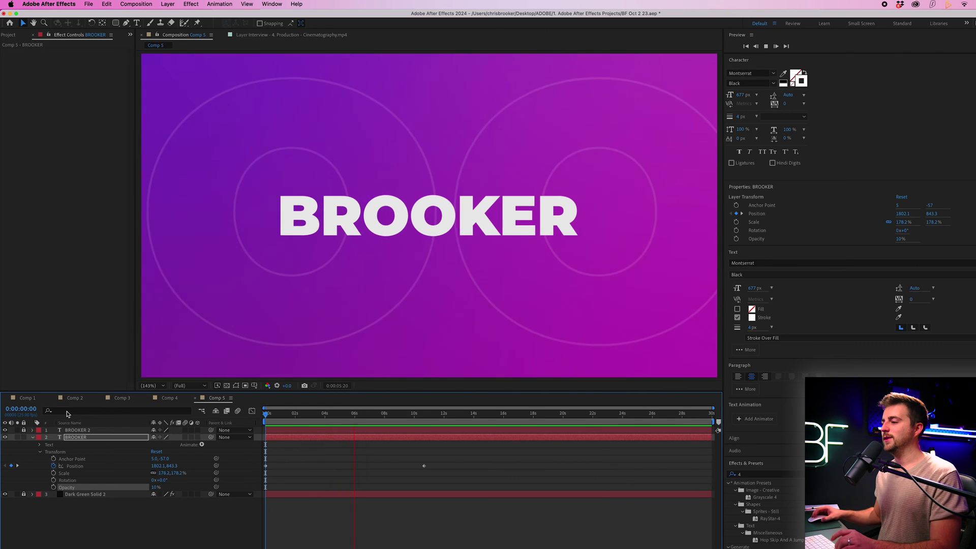
# Pre-compose Dark Green Solid 2 and the BROOKER outline layer into Pre-comp 1.
pyautogui.click(32, 437)
pyautogui.press('space')
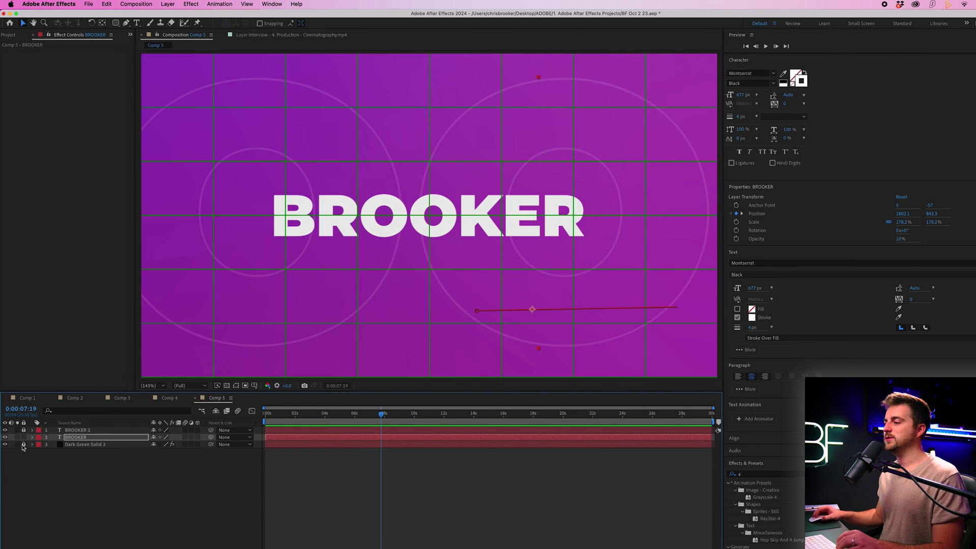
pyautogui.click(79, 446)
pyautogui.keyDown('shift'); pyautogui.click(79, 438); pyautogui.keyUp('shift')
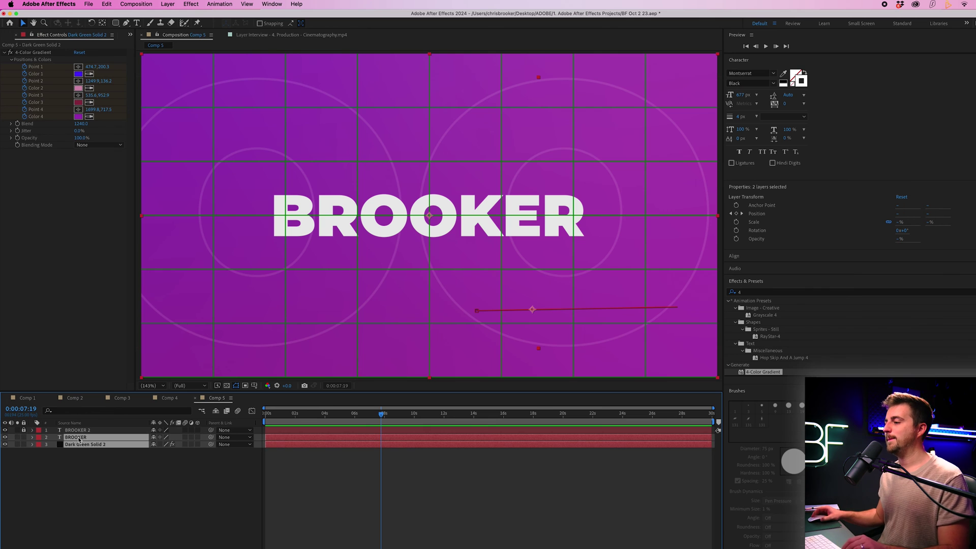
pyautogui.rightClick(79, 439)
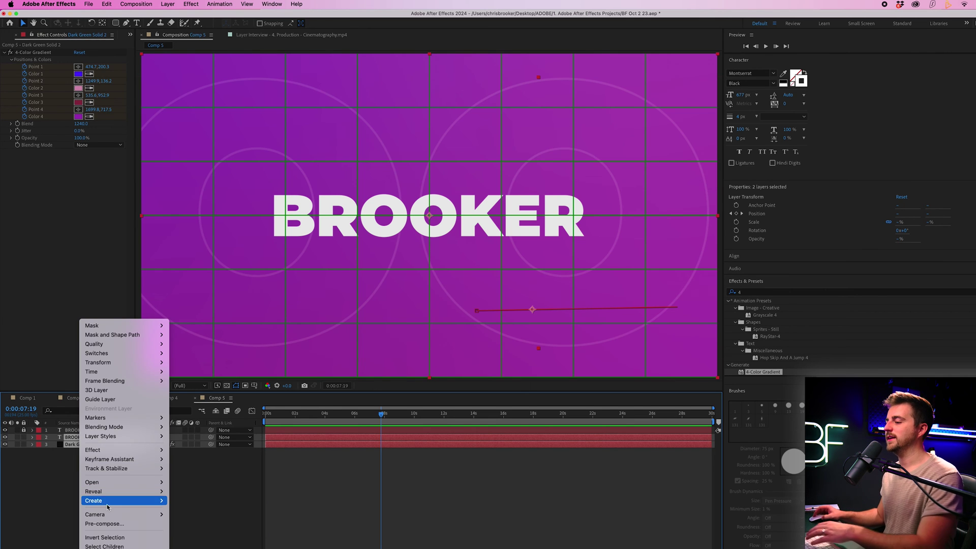
pyautogui.click(110, 522)
pyautogui.press('Return')
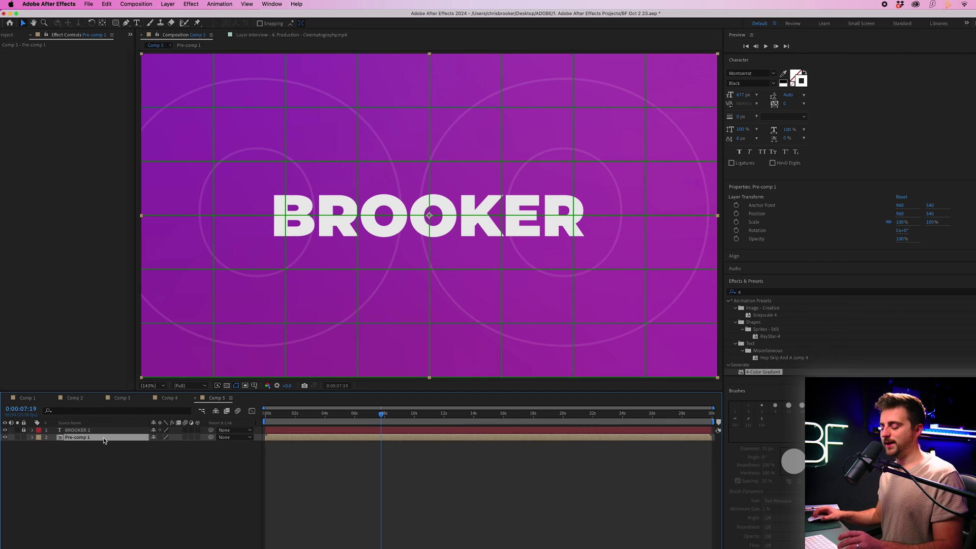
# Duplicate Pre-comp 1, scale the top copy to 124% and shift it right.
pyautogui.press('super+d')
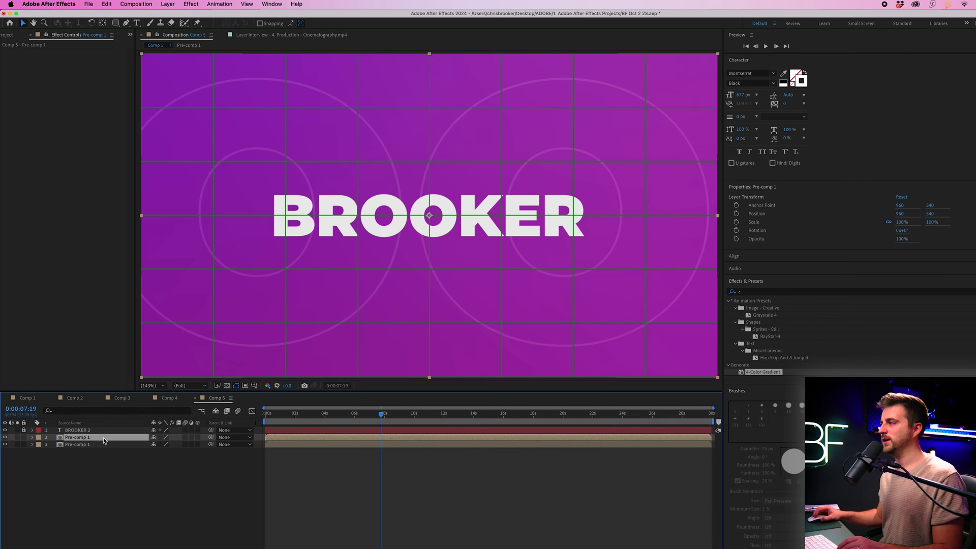
pyautogui.press('s')
pyautogui.moveTo(163, 447); pyautogui.dragTo(230, 414)
pyautogui.moveTo(341, 324); pyautogui.dragTo(362, 324)
pyautogui.press('/')
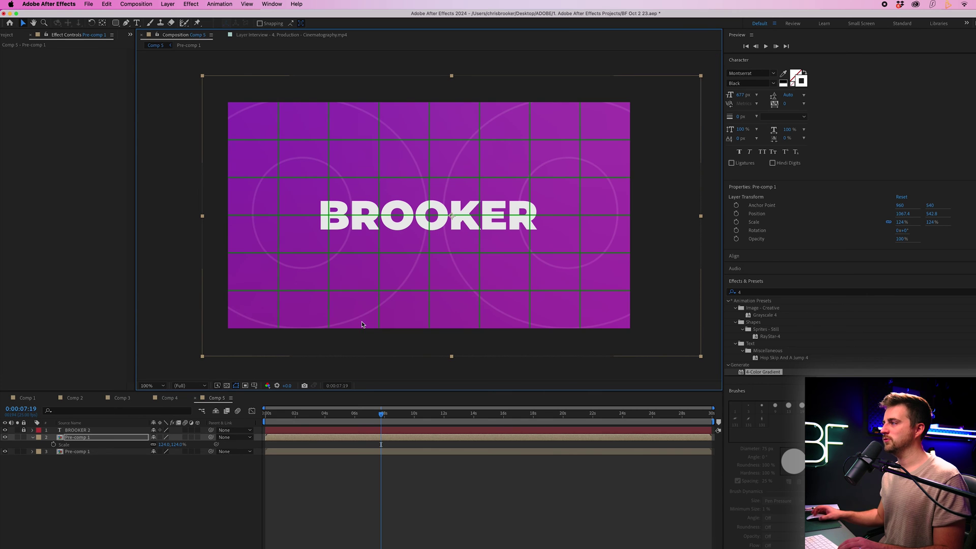
# Draw a closed four-point mask with a diagonal left edge on the top Pre-comp 1.
pyautogui.click(125, 24)
pyautogui.click(358, 67)
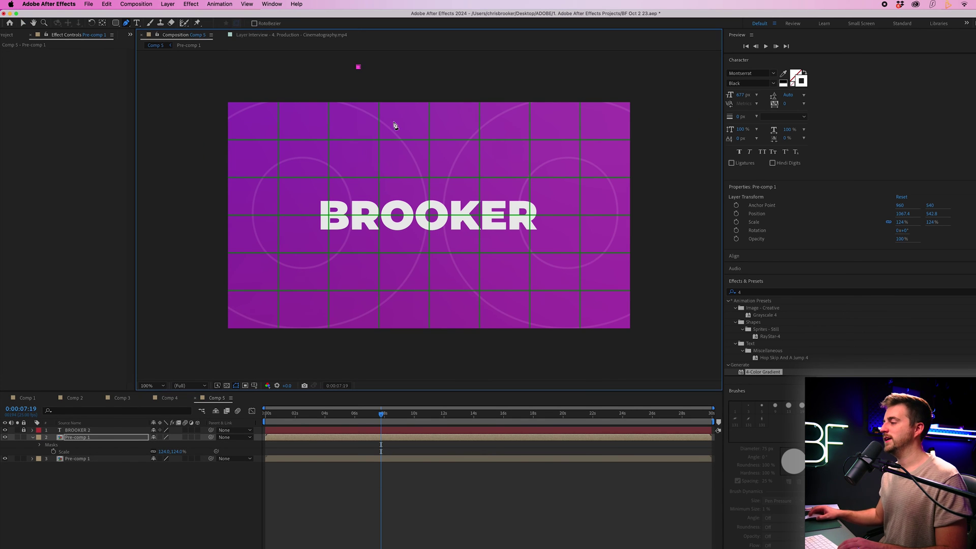
pyautogui.click(459, 352)
pyautogui.click(683, 358)
pyautogui.click(673, 87)
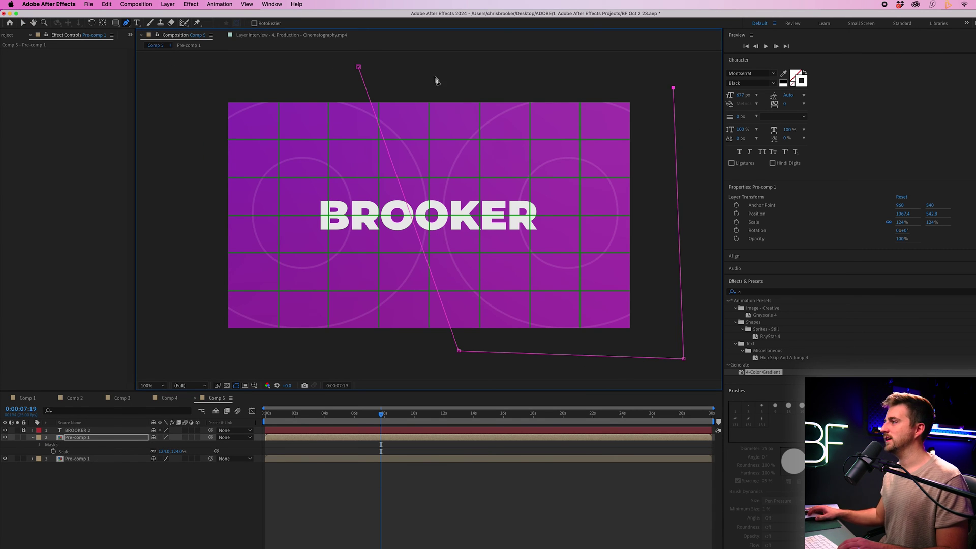
pyautogui.click(359, 67)
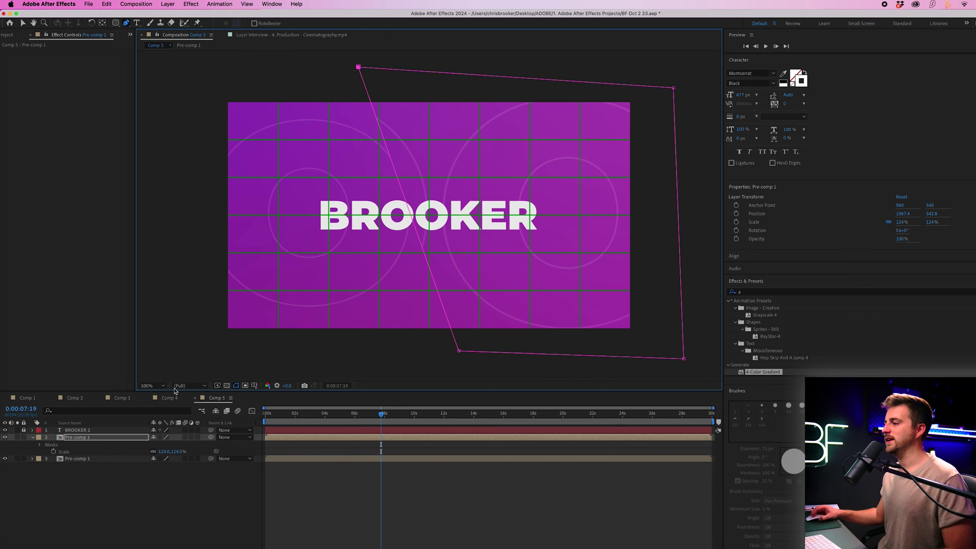
pyautogui.click(153, 385)
pyautogui.click(152, 404)
# Add a Drop Shadow with Direction 212°, Distance 52 and lowered opacity, then preview.
pyautogui.click(763, 291)
pyautogui.write('d')
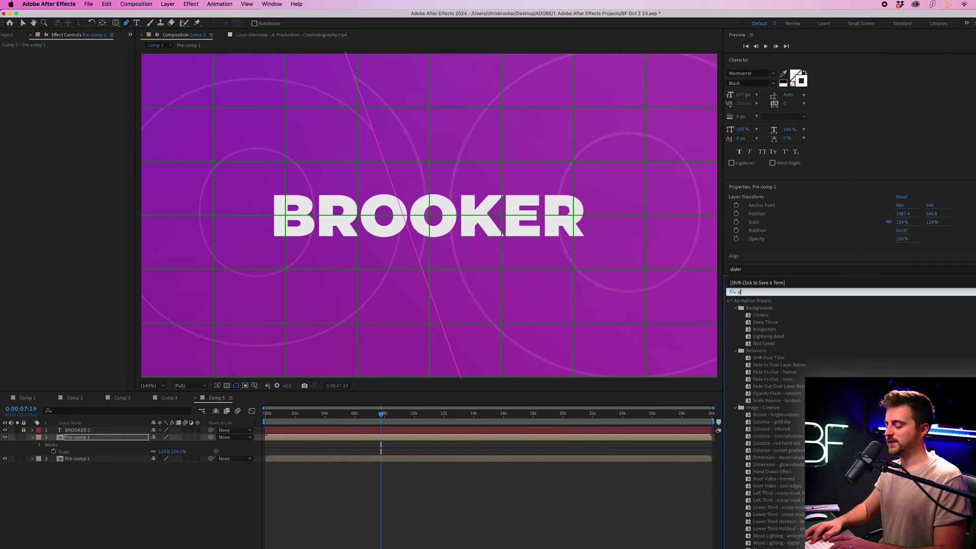
pyautogui.write('rop')
pyautogui.doubleClick(768, 407)
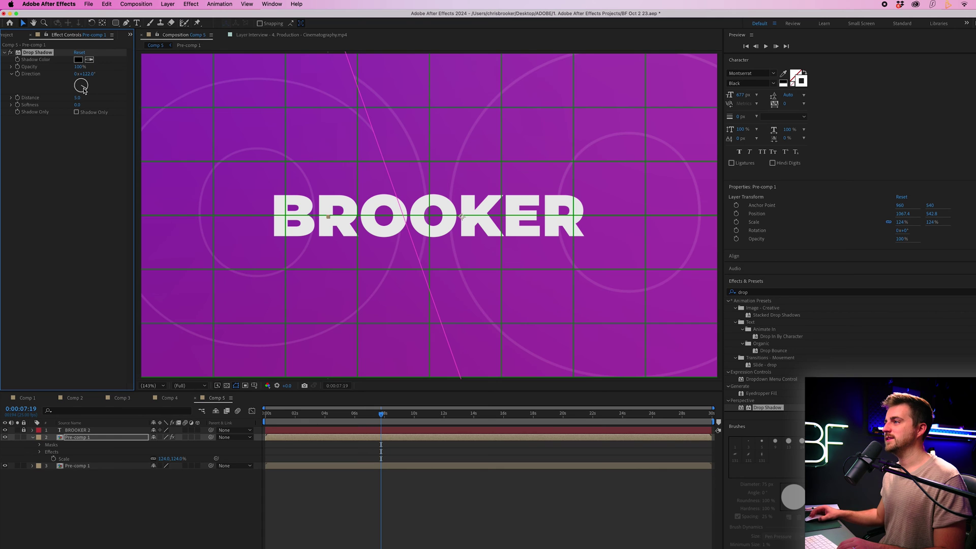
pyautogui.moveTo(84, 90); pyautogui.dragTo(77, 96)
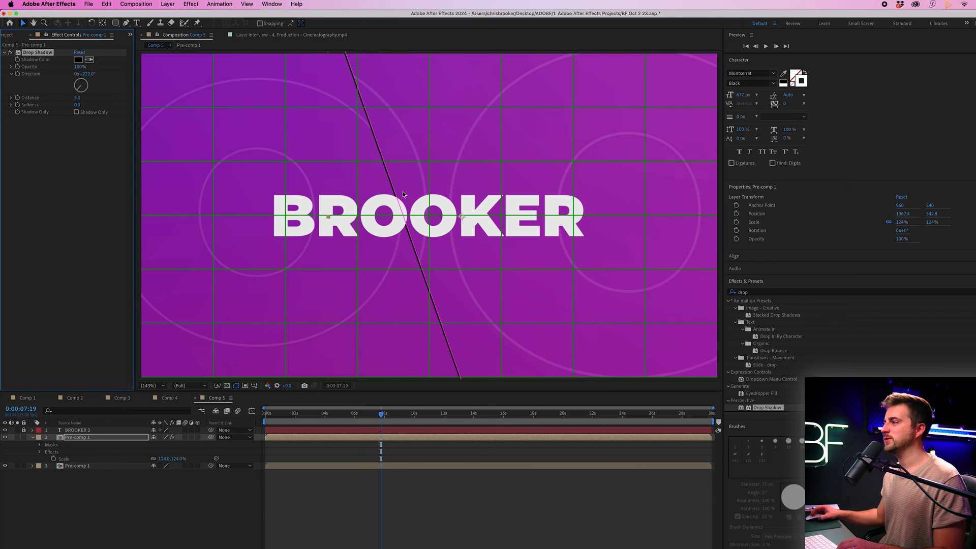
pyautogui.moveTo(79, 101); pyautogui.dragTo(199, 107)
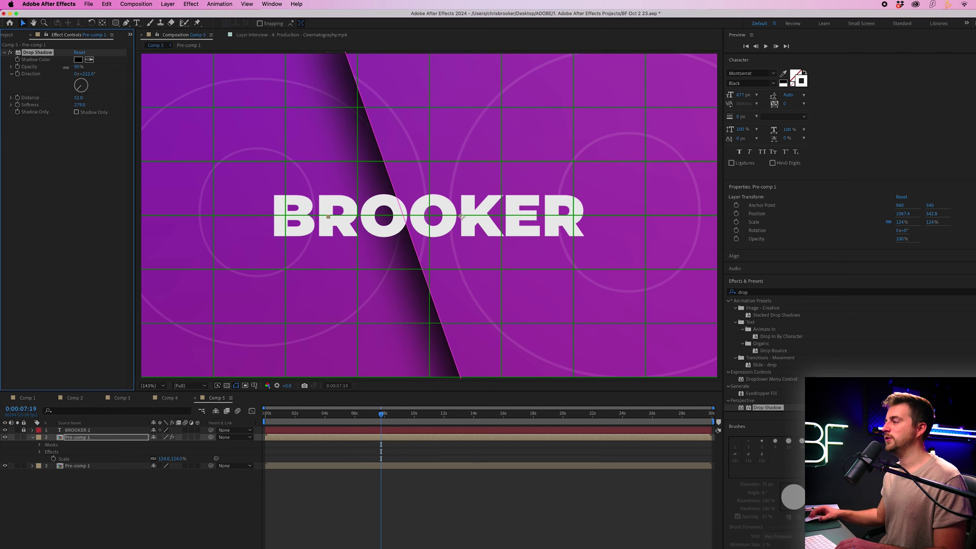
pyautogui.moveTo(57, 70); pyautogui.dragTo(41, 71)
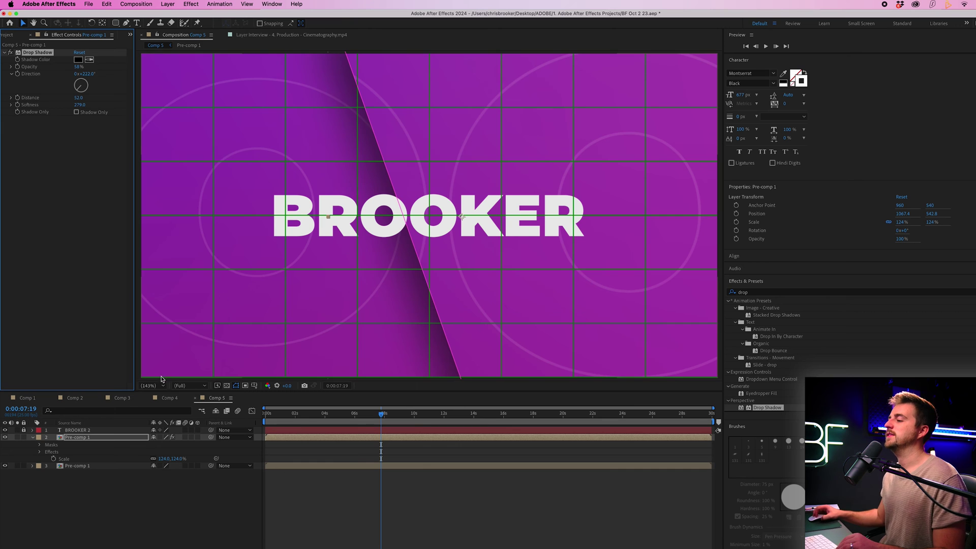
pyautogui.click(259, 488)
pyautogui.press('space')
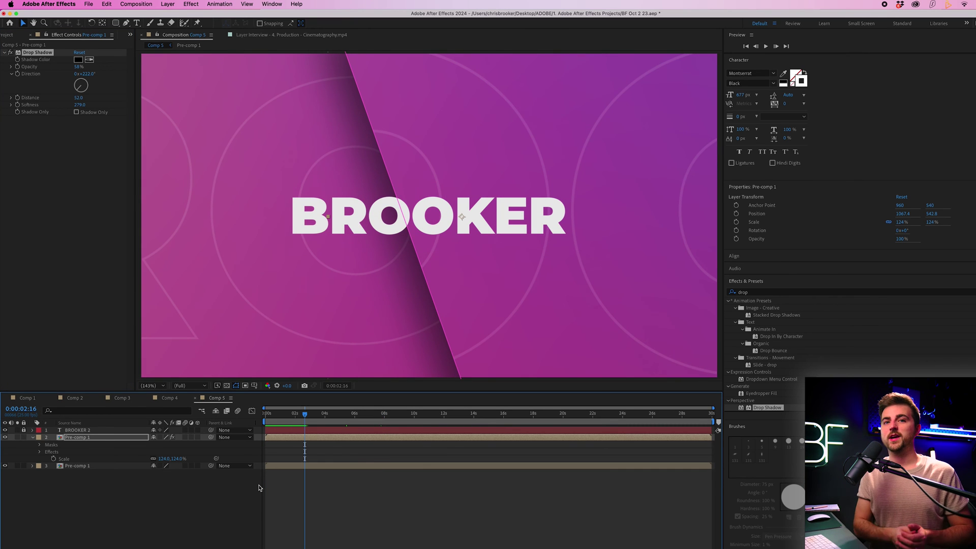
pyautogui.click(774, 293)
# Apply Change Color to the top Pre-comp 1 with Hue Transform -23 and Matching Softness 100%.
pyautogui.write('change')
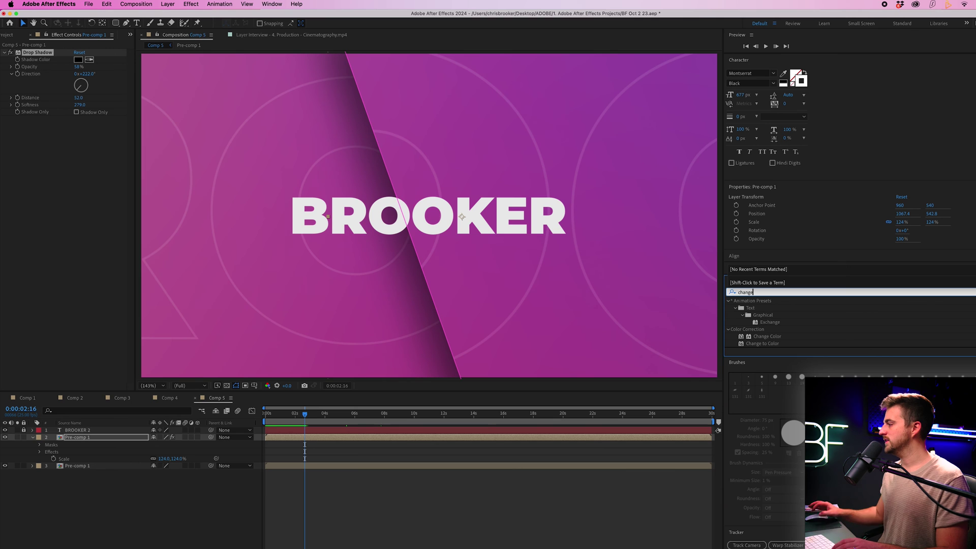
pyautogui.click(773, 336)
pyautogui.moveTo(763, 343); pyautogui.dragTo(86, 131)
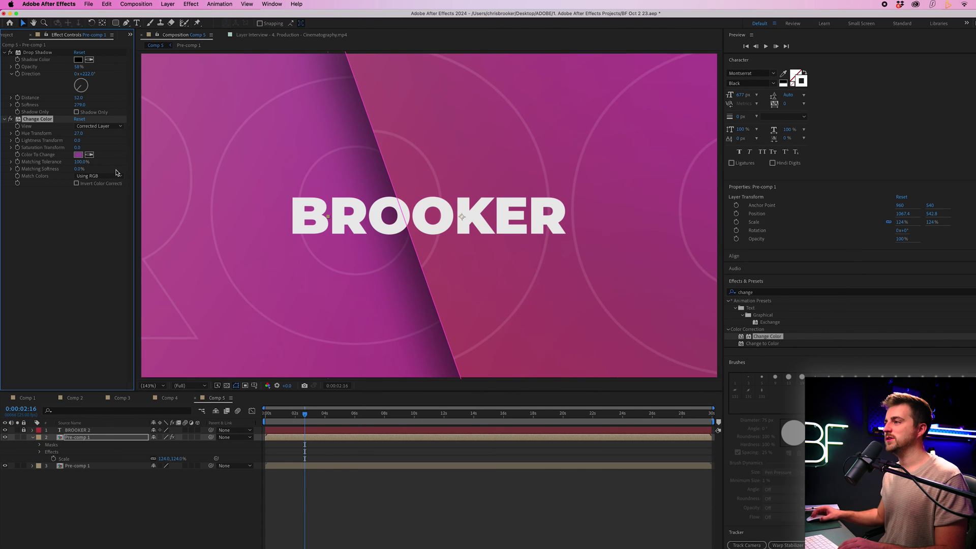
pyautogui.moveTo(84, 170); pyautogui.dragTo(213, 164)
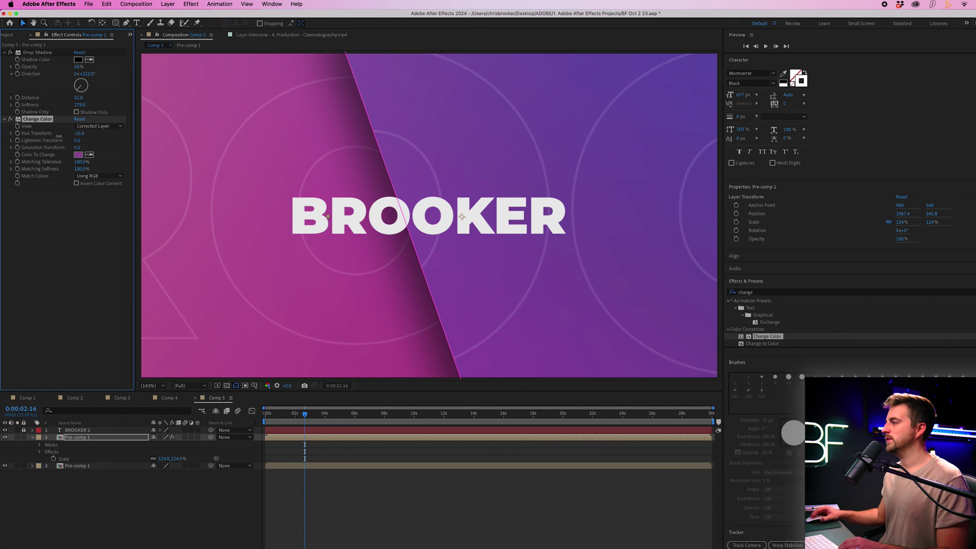
# Preview the tinted panel and set the time indicator to 0:00:09:14.
pyautogui.click(338, 474)
pyautogui.press('space')
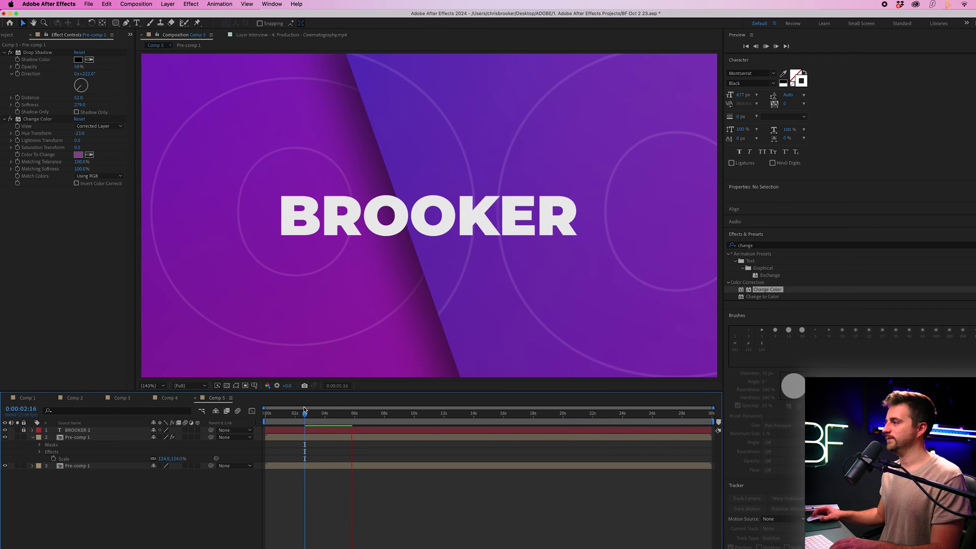
pyautogui.press('space')
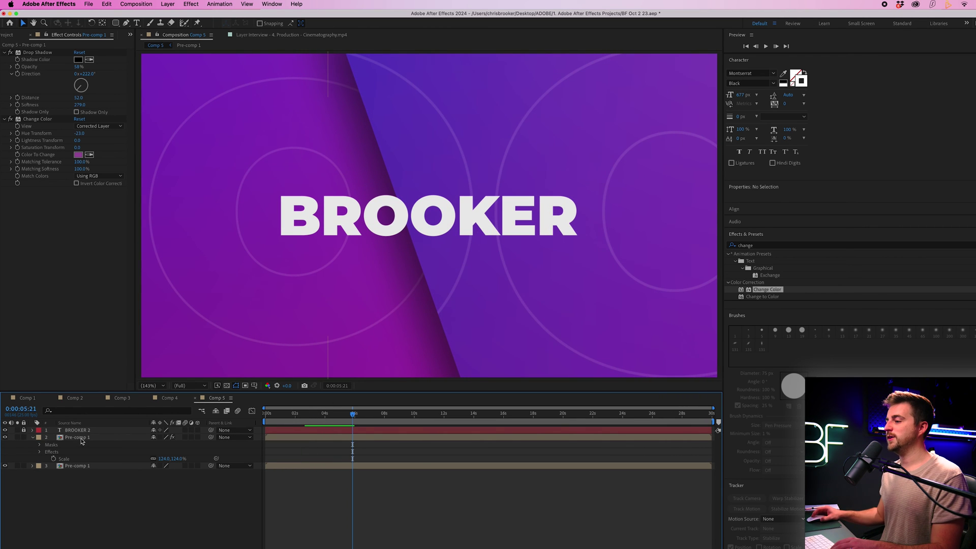
pyautogui.click(81, 439)
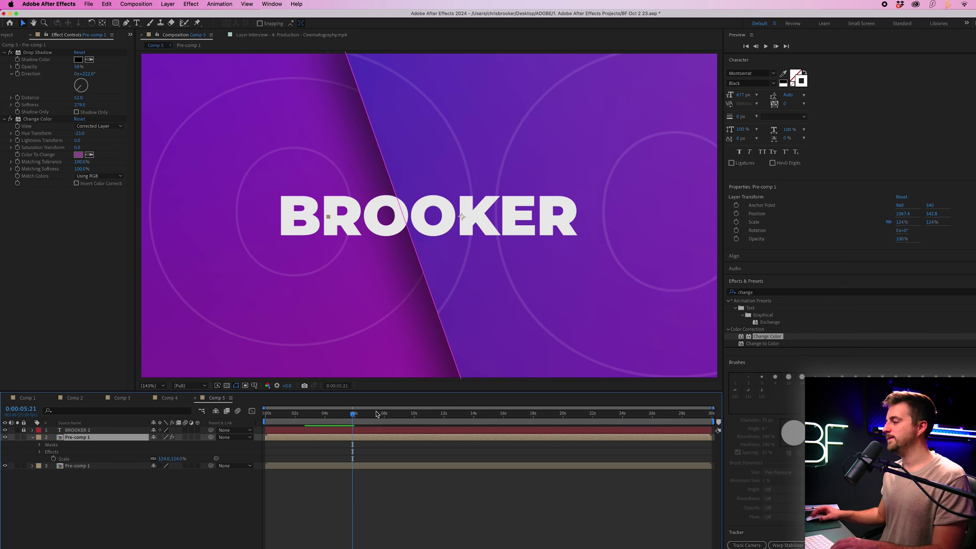
pyautogui.moveTo(376, 414); pyautogui.dragTo(412, 418)
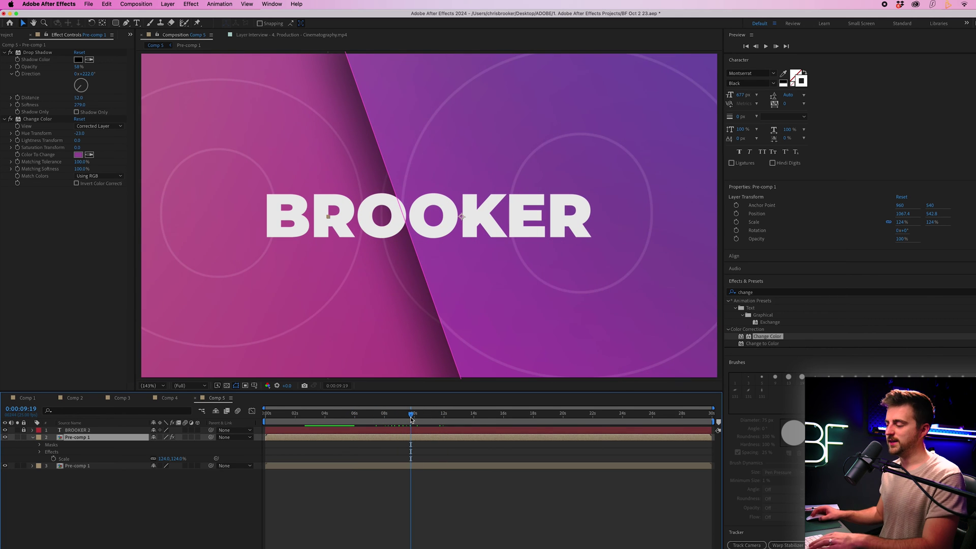
pyautogui.press('End')
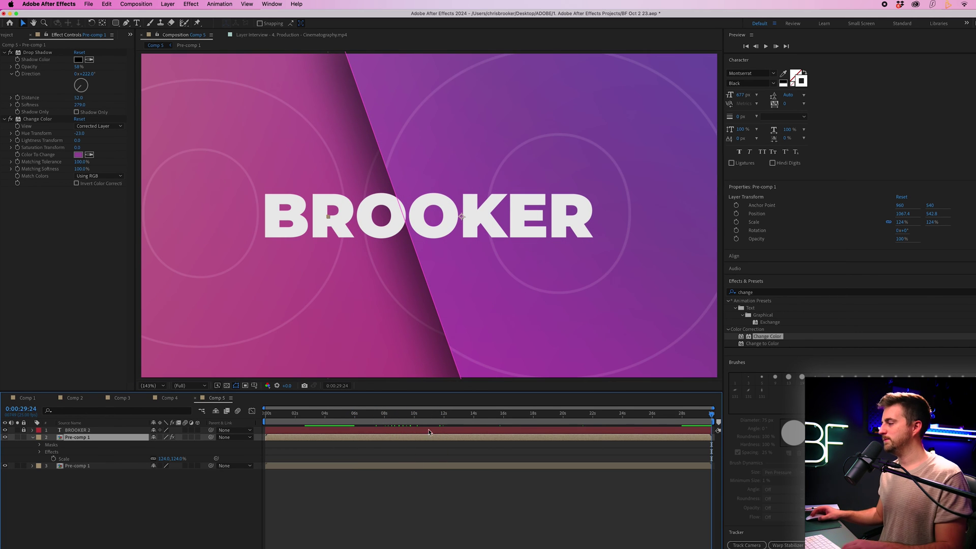
pyautogui.moveTo(396, 415); pyautogui.dragTo(408, 414)
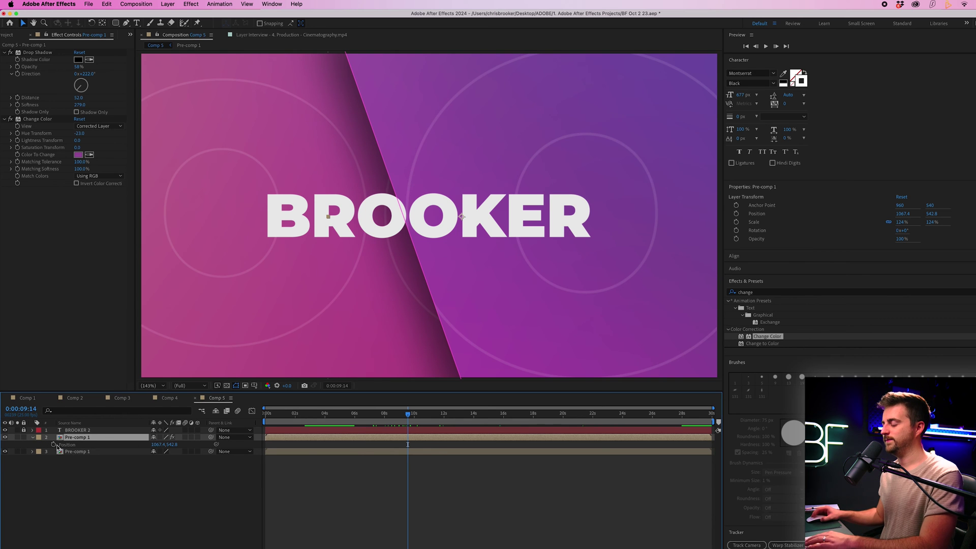
# Keyframe the panel's Position at 0:00:09:14, push its 0s position right to X 1286.4, and preview.
pyautogui.click(53, 444)
pyautogui.press('Home')
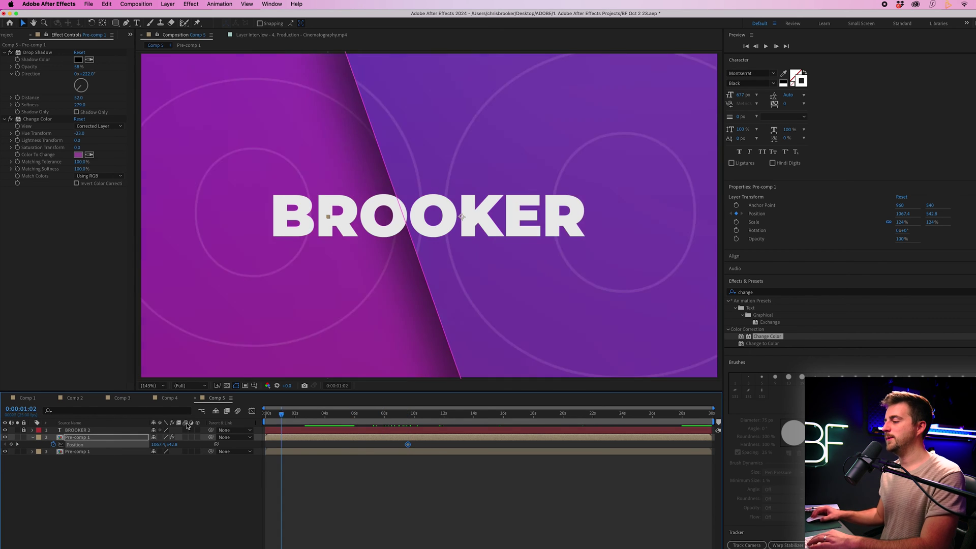
pyautogui.moveTo(163, 444); pyautogui.dragTo(193, 443)
pyautogui.press('space')
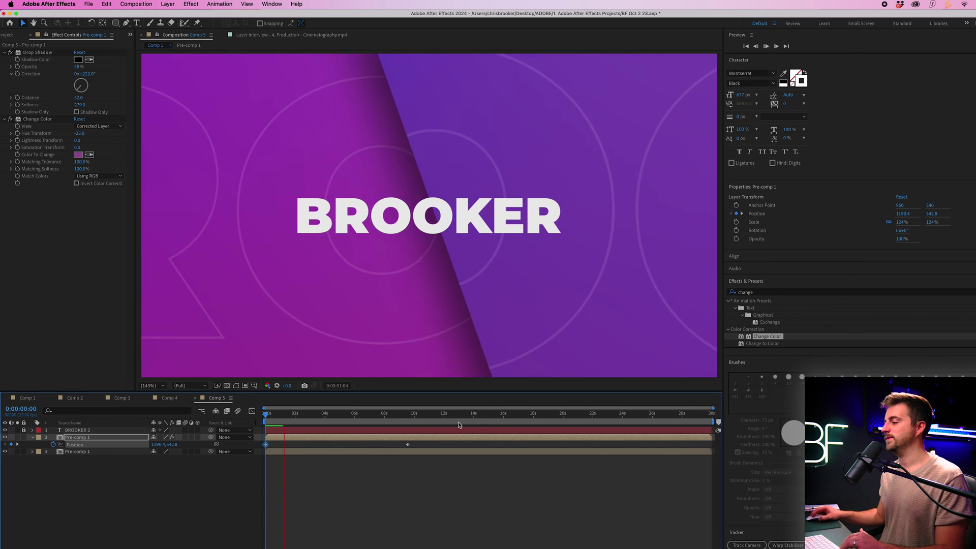
pyautogui.press('space')
pyautogui.moveTo(152, 444); pyautogui.dragTo(196, 445)
pyautogui.press('space')
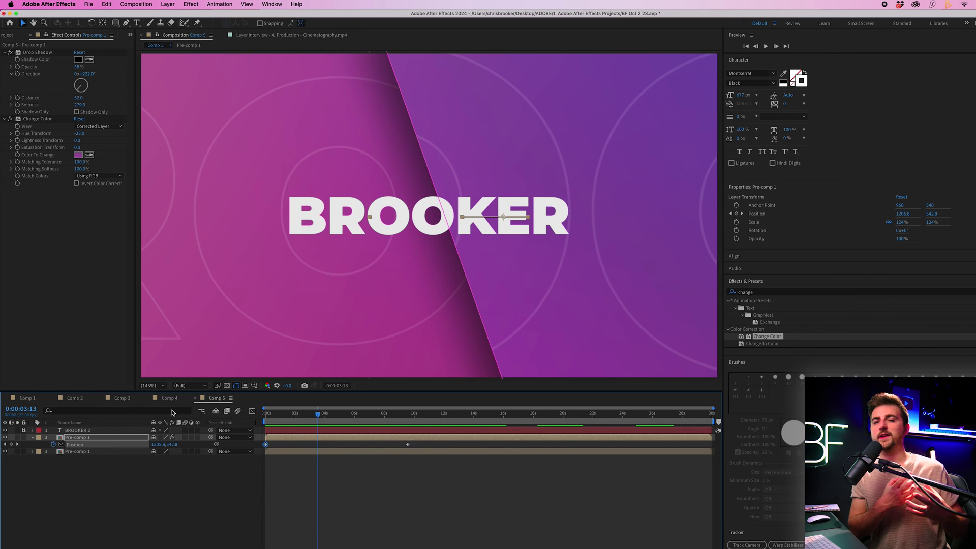
# Add a new adjustment layer to the composition.
pyautogui.click(168, 4)
pyautogui.moveTo(250, 17)
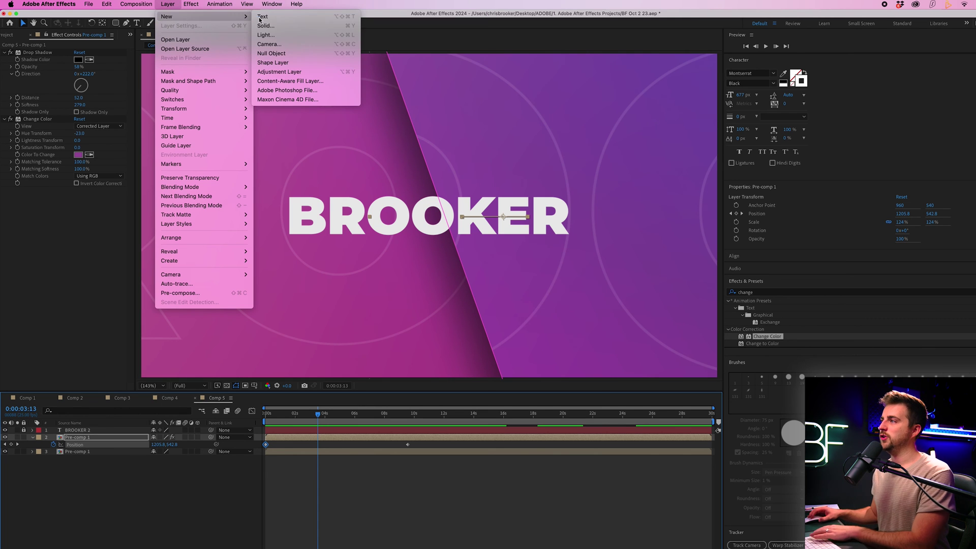
pyautogui.click(278, 72)
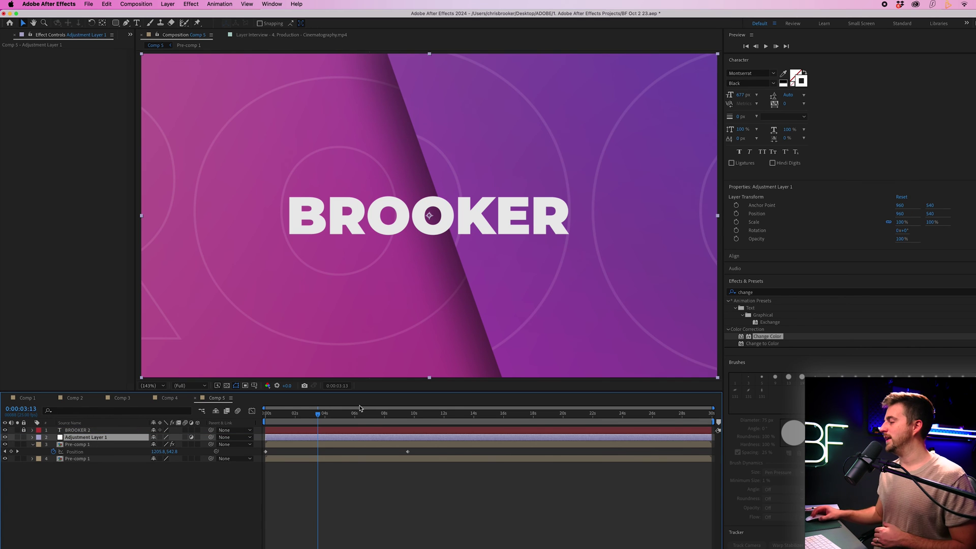
# Apply Gaussian Blur to Adjustment Layer 1 and preview the result from the start.
pyautogui.click(747, 293)
pyautogui.write('blur')
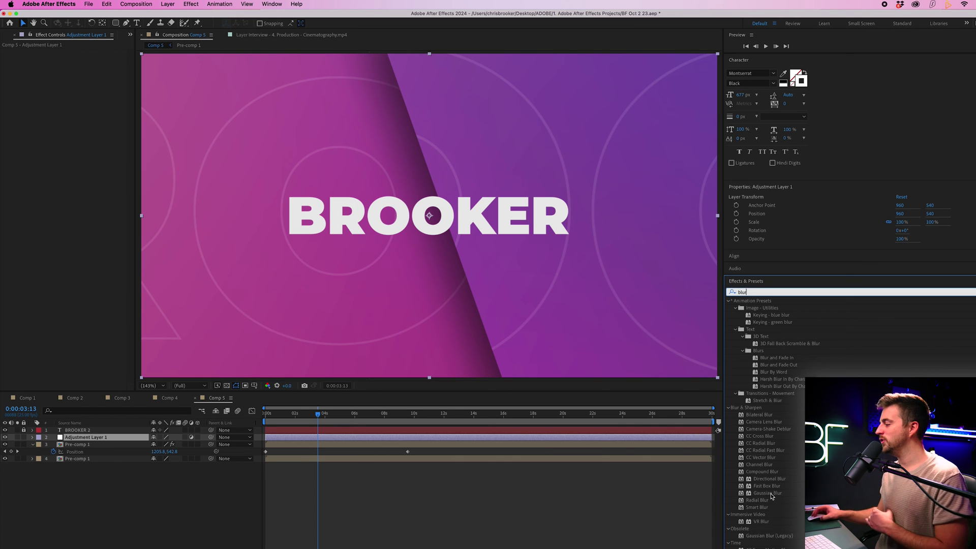
pyautogui.moveTo(767, 493); pyautogui.dragTo(112, 443)
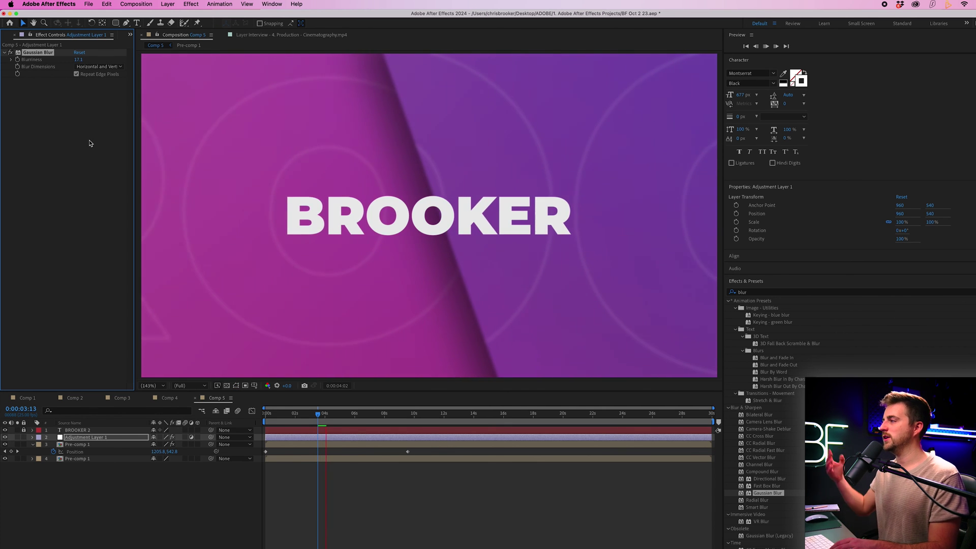
pyautogui.press('space')
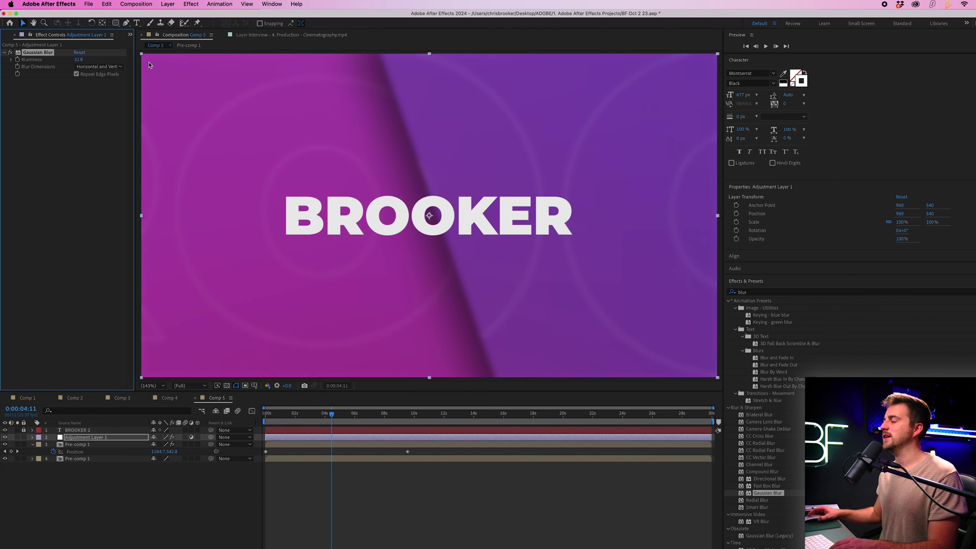
pyautogui.press('space')
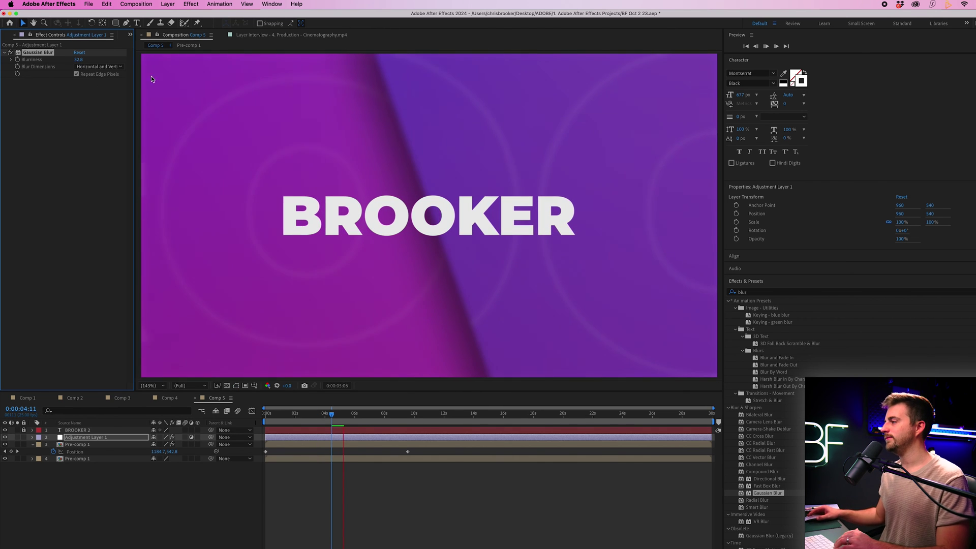
pyautogui.click(173, 421)
pyautogui.press('Home')
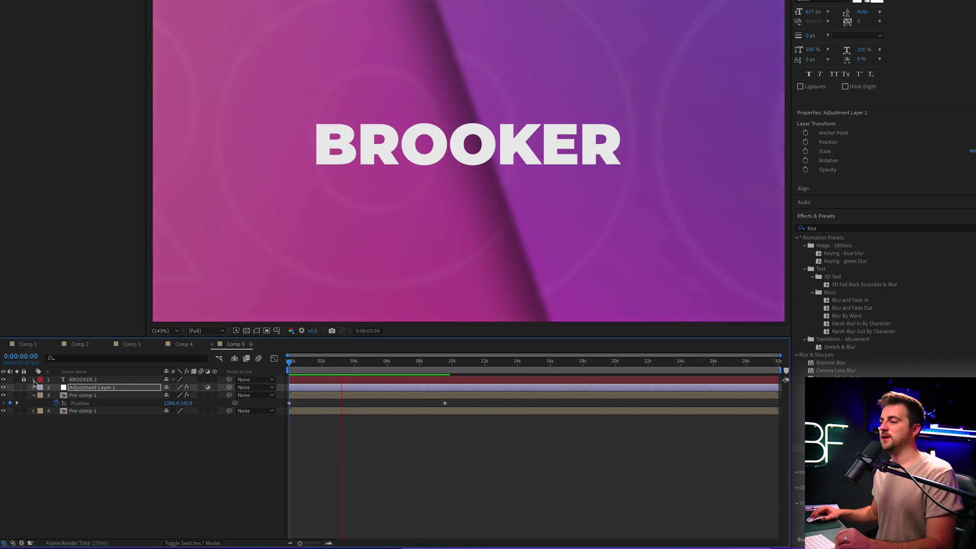
# Add a Position animator to BROOKER 2 and offset the letters 148 px down.
pyautogui.press('space')
pyautogui.click(81, 381)
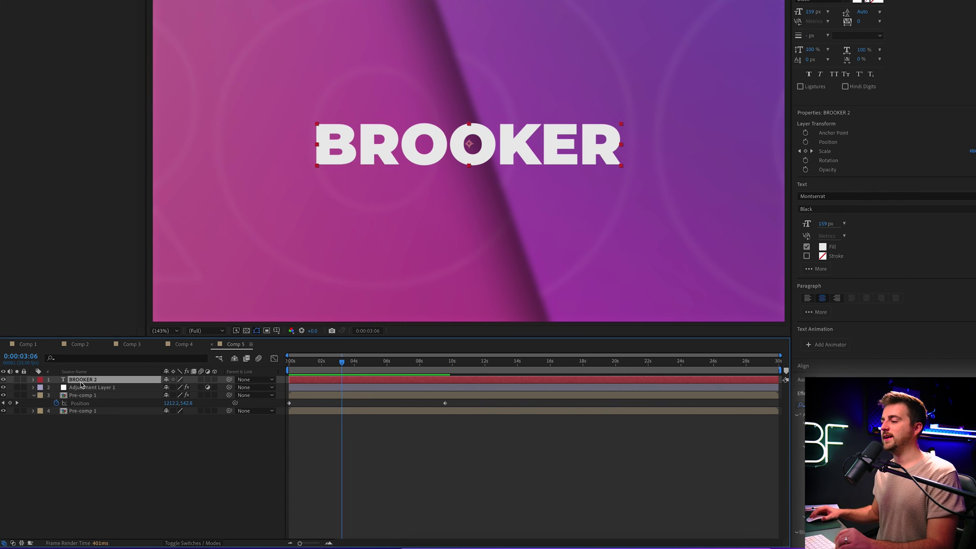
pyautogui.click(33, 381)
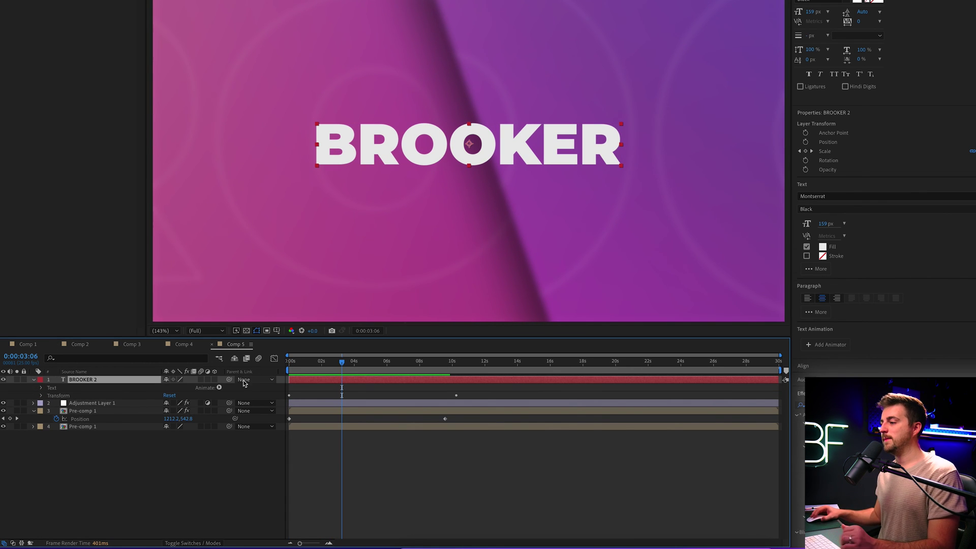
pyautogui.click(219, 388)
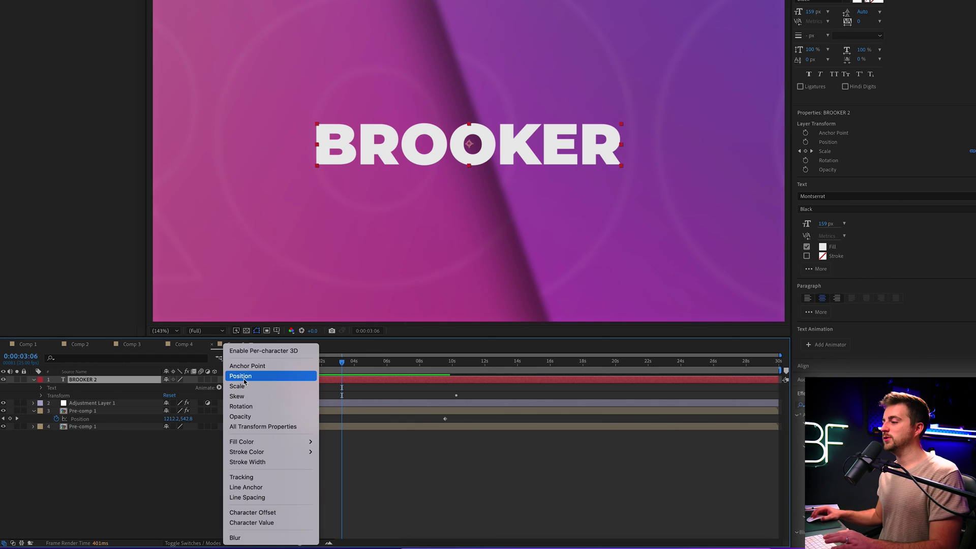
pyautogui.click(241, 375)
pyautogui.click(58, 427)
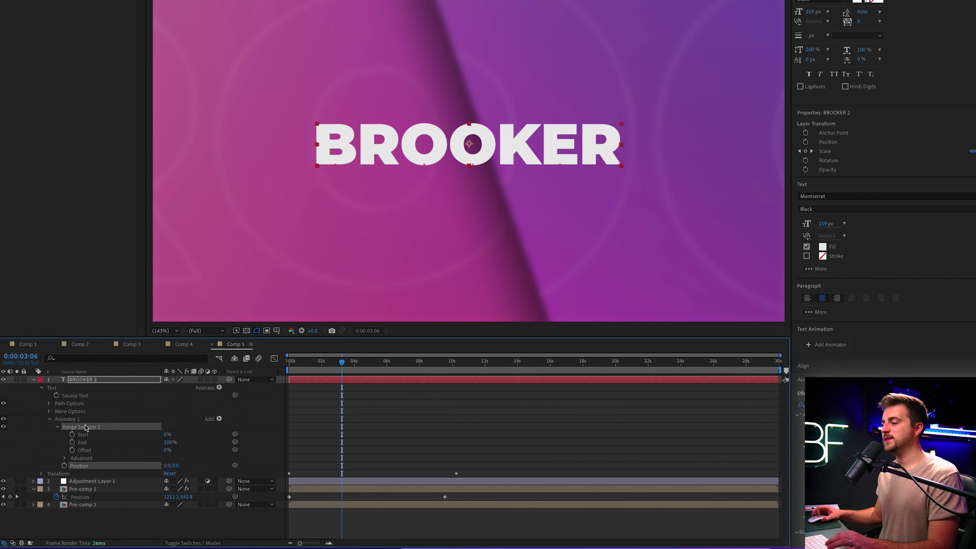
pyautogui.click(64, 458)
pyautogui.scroll(-3, 127, 463)
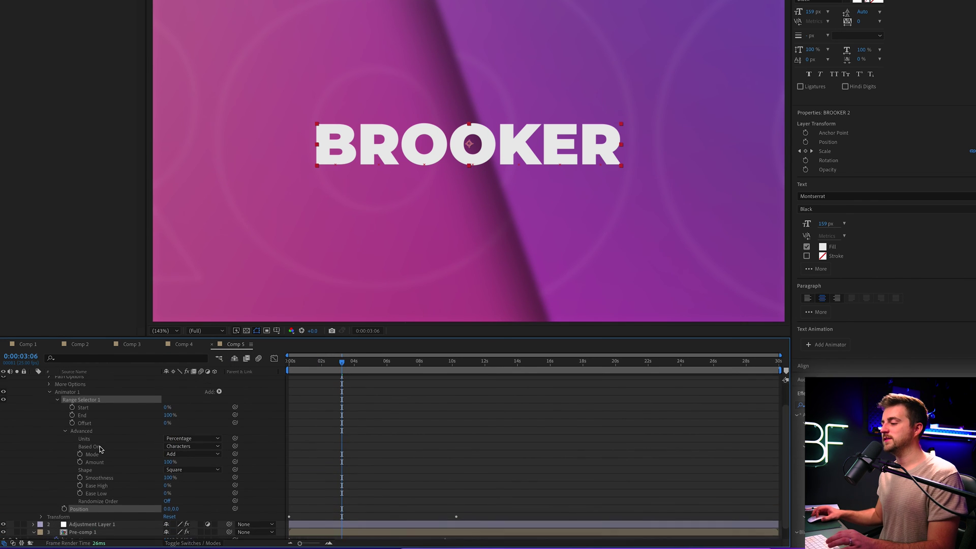
pyautogui.moveTo(181, 500); pyautogui.dragTo(208, 439)
# Keyframe Range Selector Start from 0% at 0s to 100% at 3 seconds, then preview.
pyautogui.click(201, 407)
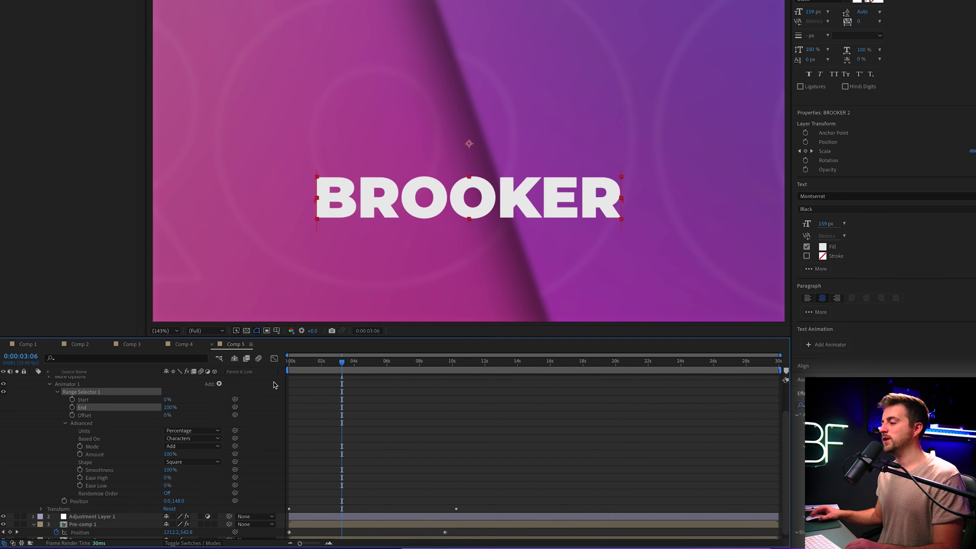
pyautogui.keyDown('shift'); pyautogui.click(133, 400); pyautogui.keyUp('shift')
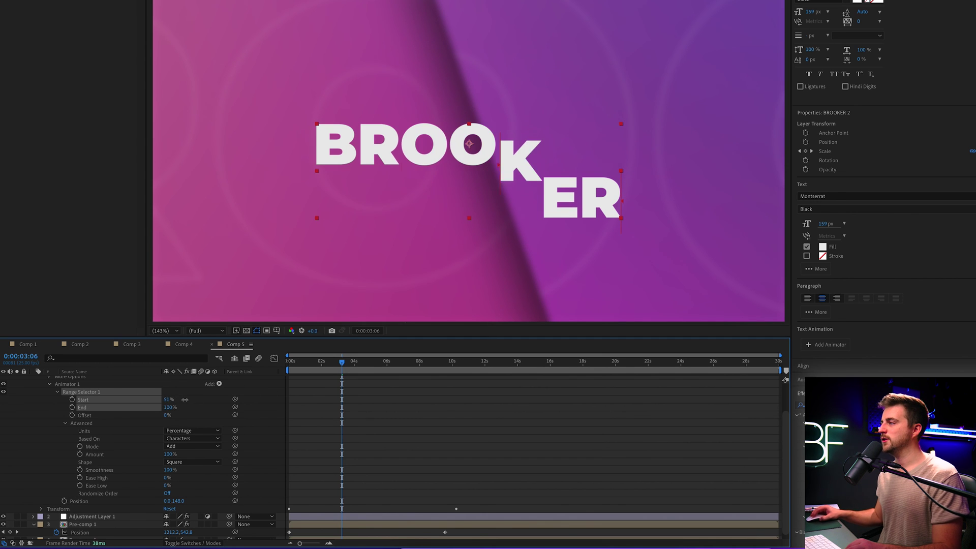
pyautogui.moveTo(319, 370); pyautogui.dragTo(283, 367)
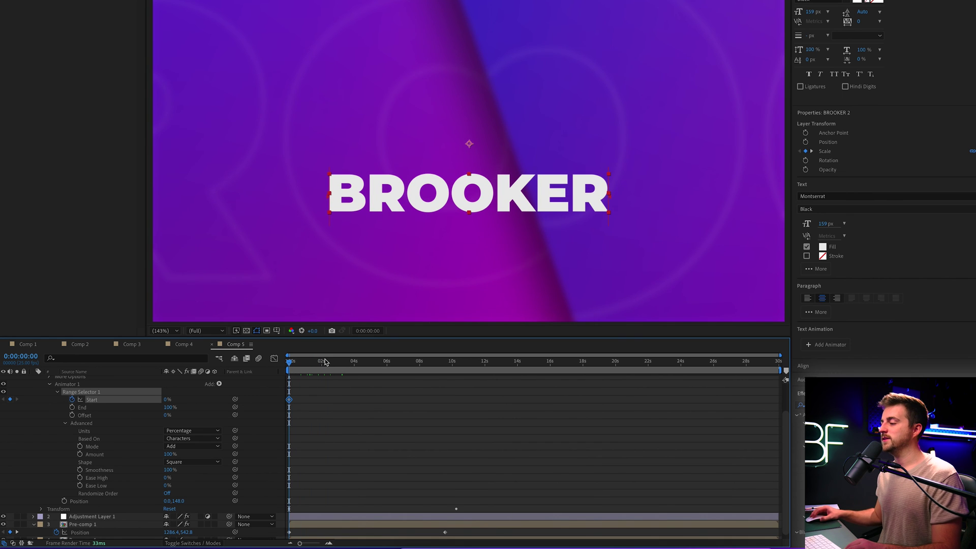
pyautogui.press('space')
pyautogui.press('space')
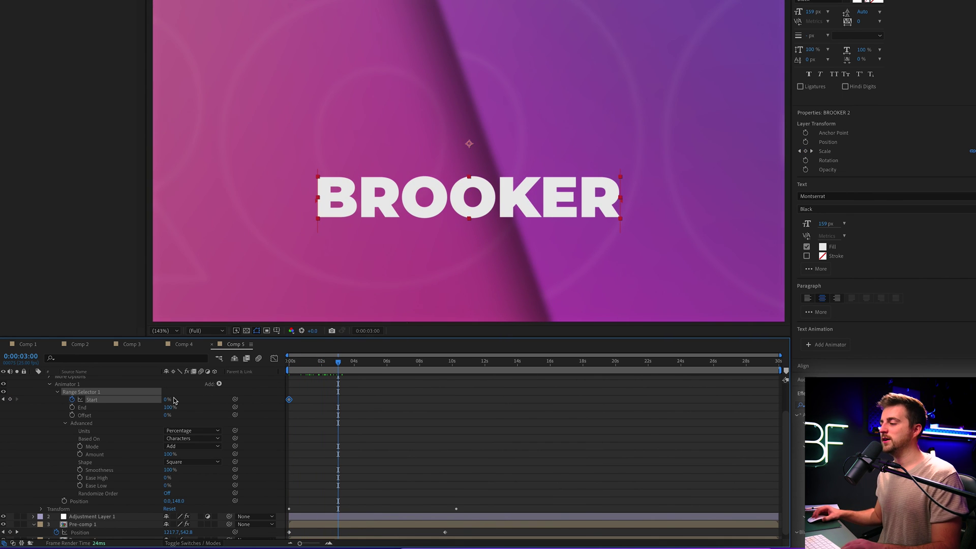
pyautogui.moveTo(175, 399); pyautogui.dragTo(290, 394)
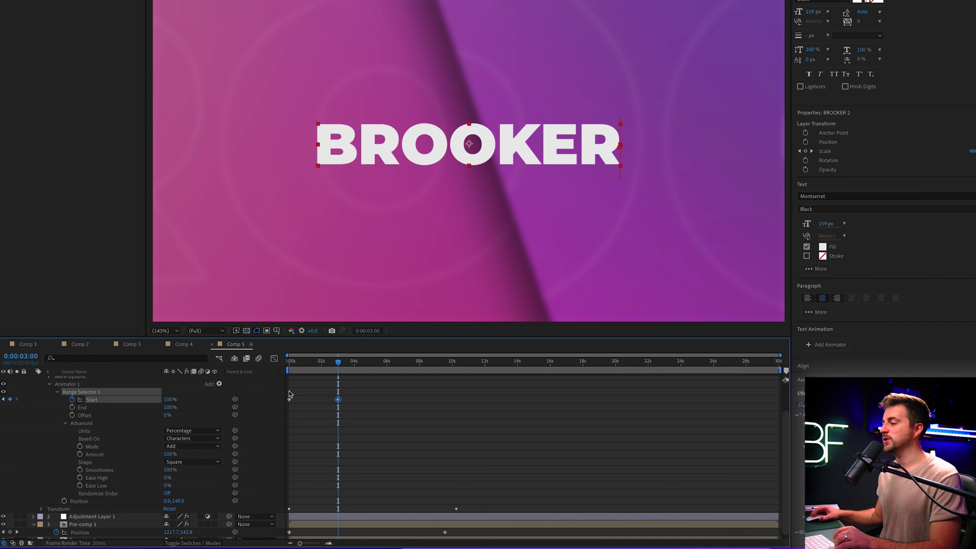
pyautogui.press('Home')
pyautogui.press('space')
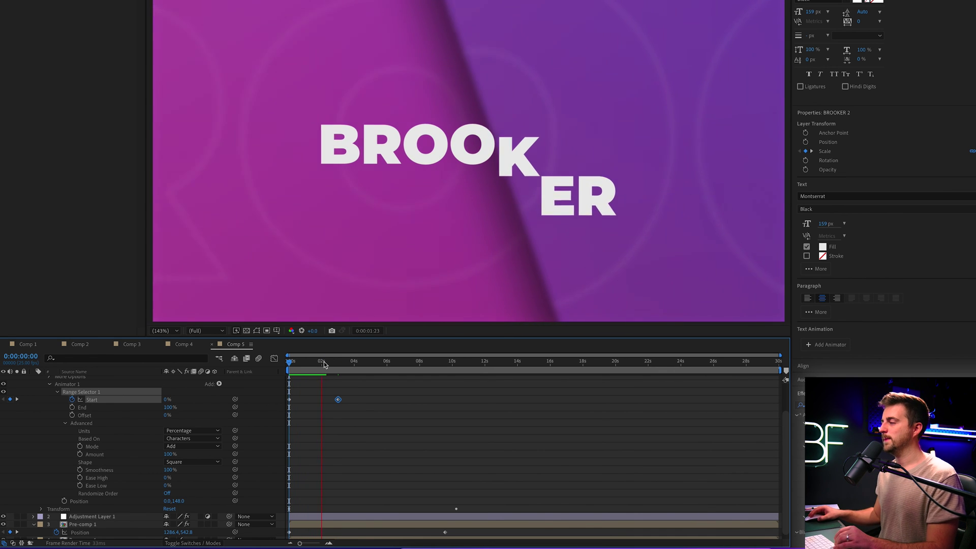
pyautogui.press('space')
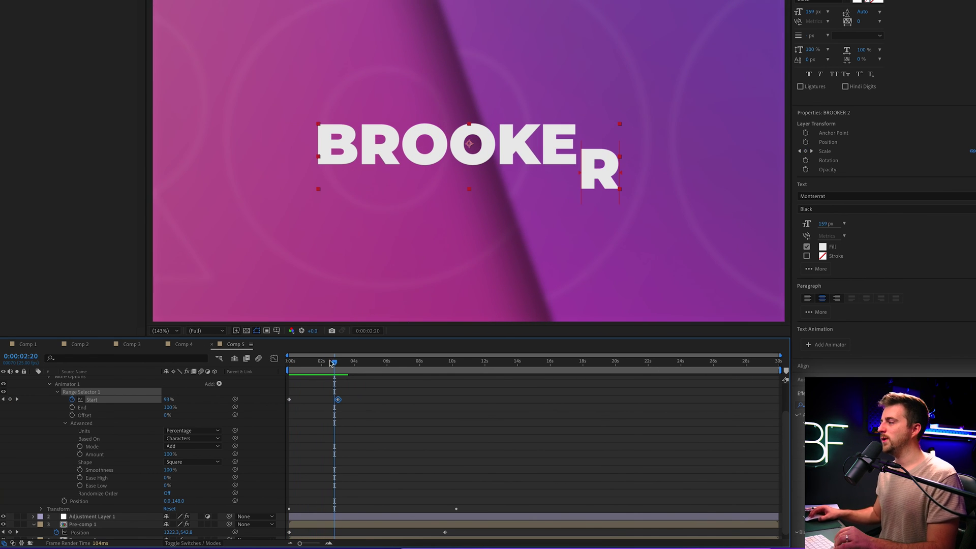
# Draw a rectangular mask around the title line to clip the rising letters.
pyautogui.click(316, 364)
pyautogui.moveTo(316, 364); pyautogui.dragTo(309, 364)
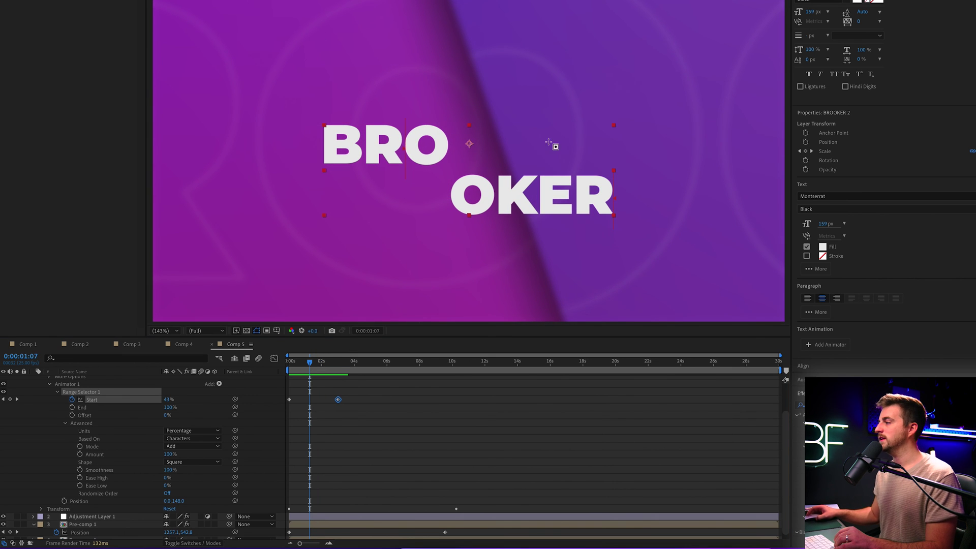
pyautogui.moveTo(699, 175); pyautogui.dragTo(283, 97)
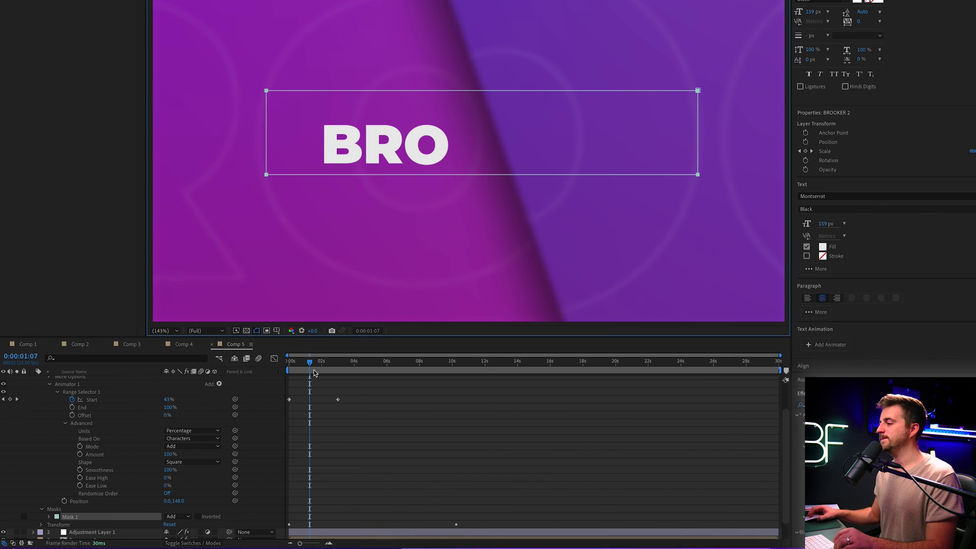
# Preview the masked letters, then apply Easy Ease to both Range Selector Start keyframes.
pyautogui.press('space')
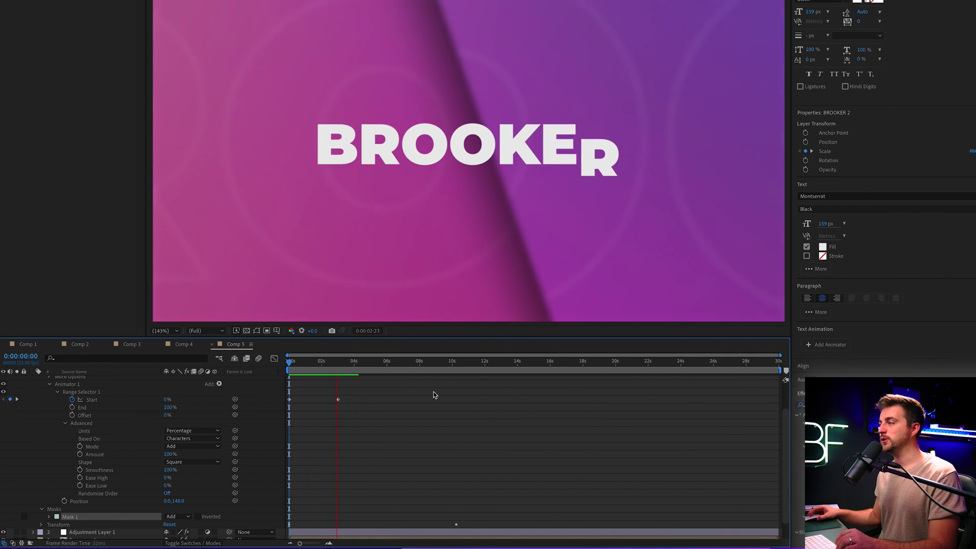
pyautogui.press('space')
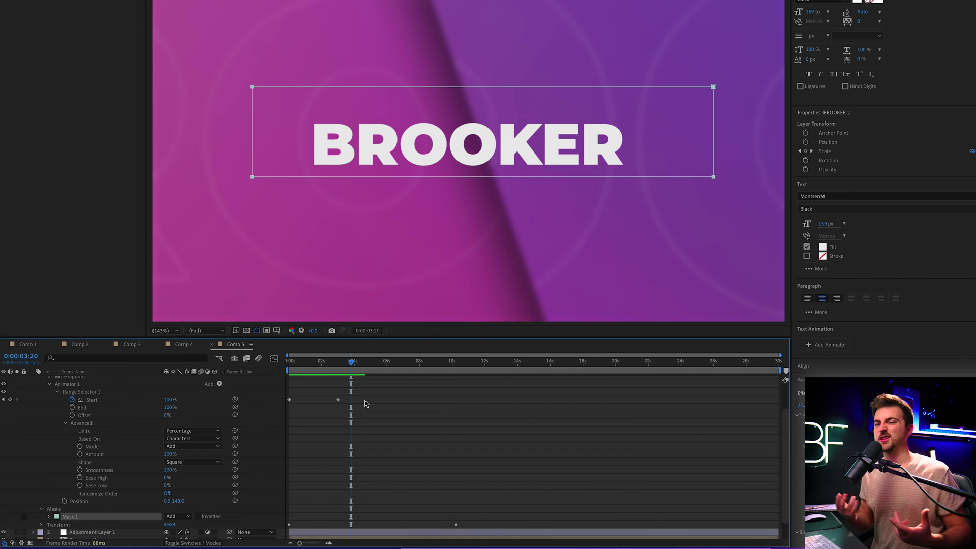
pyautogui.moveTo(385, 391); pyautogui.dragTo(266, 405)
pyautogui.rightClick(288, 401)
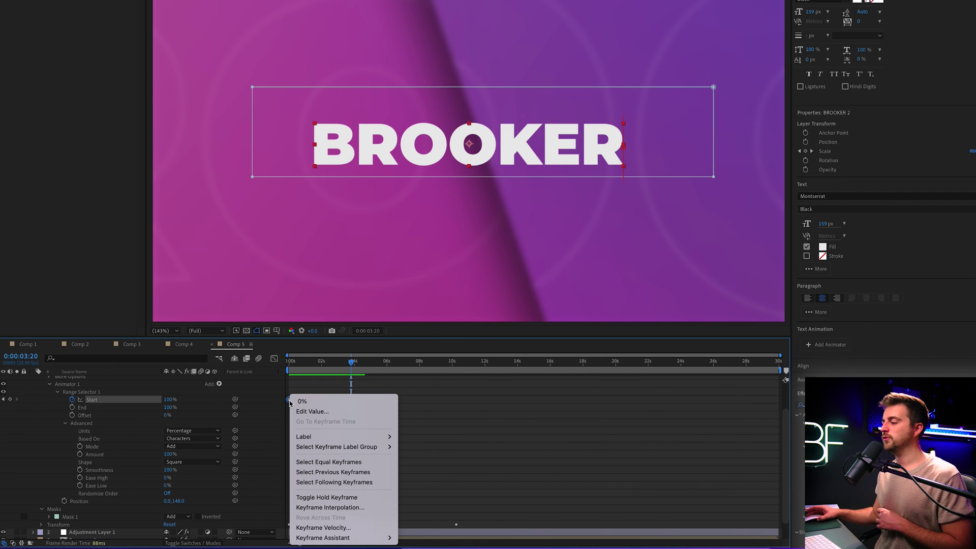
pyautogui.moveTo(375, 539)
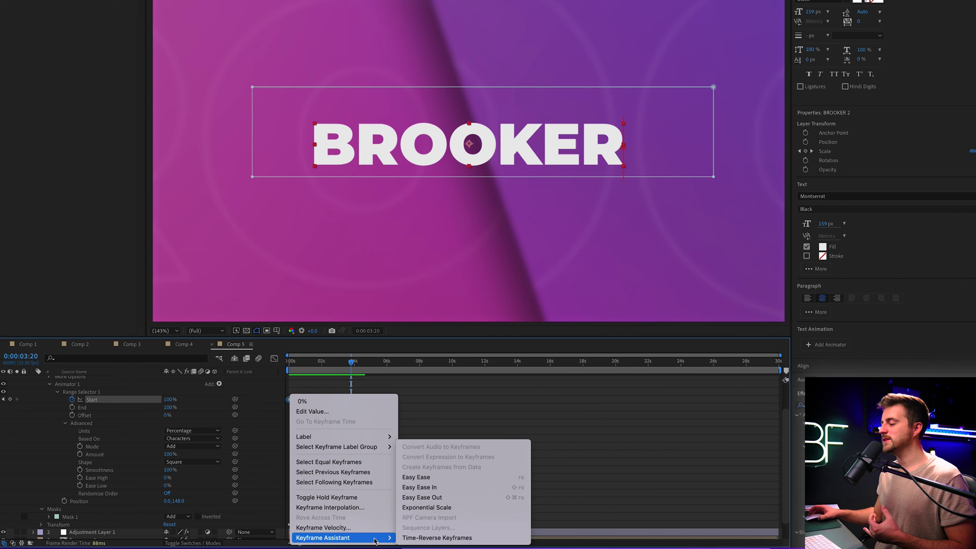
pyautogui.click(419, 478)
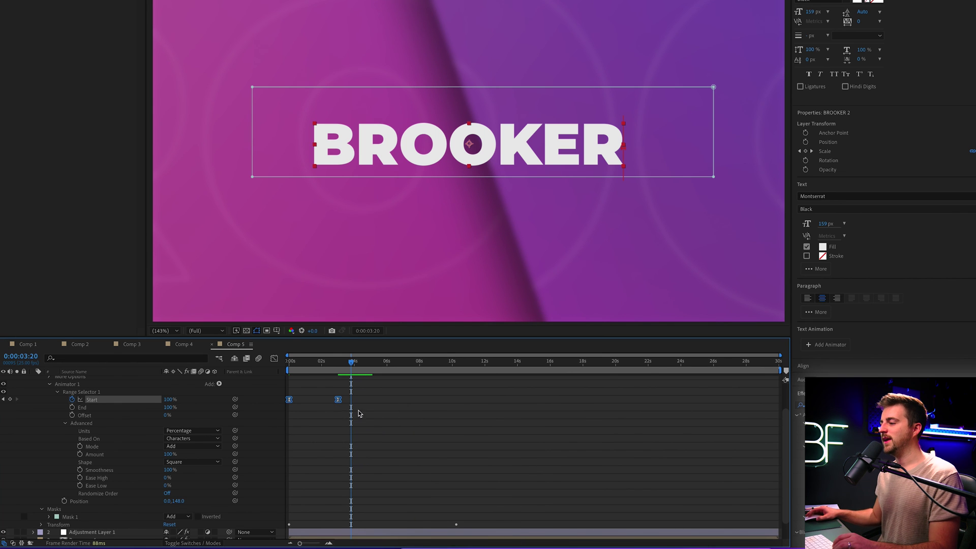
# In the Graph Editor, stretch the Start curve's bezier handles for a long ease into the 3-second keyframe.
pyautogui.click(274, 360)
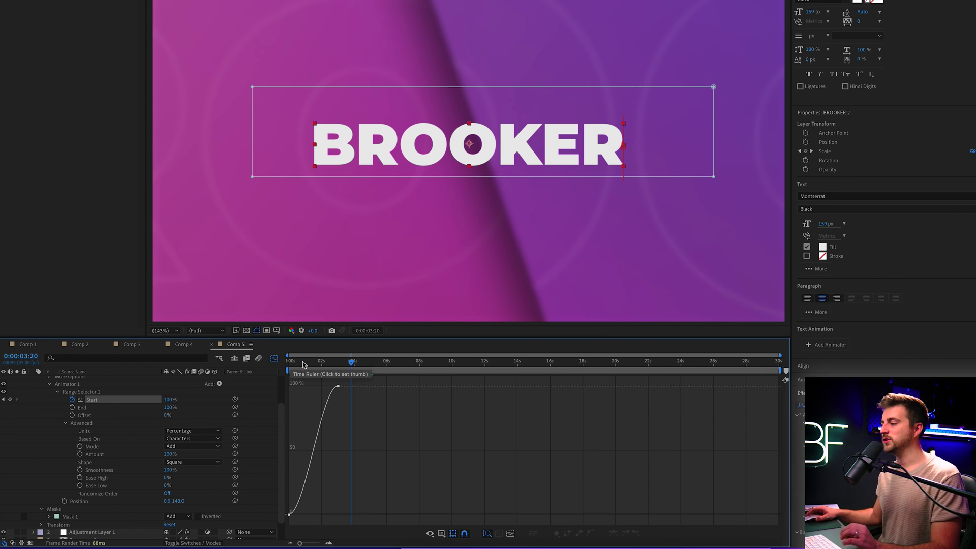
pyautogui.press('Home')
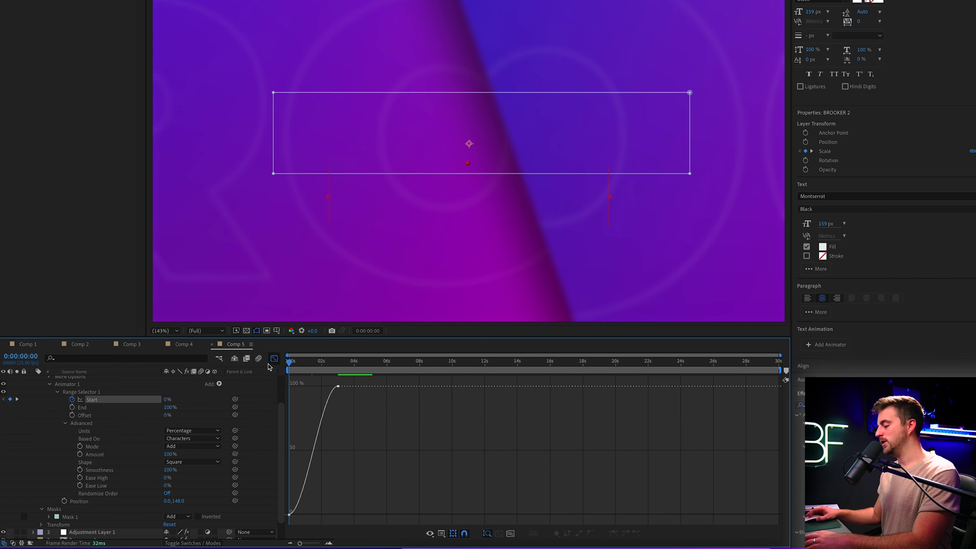
pyautogui.scroll(6, 462, 394)
pyautogui.scroll(-2, 462, 395)
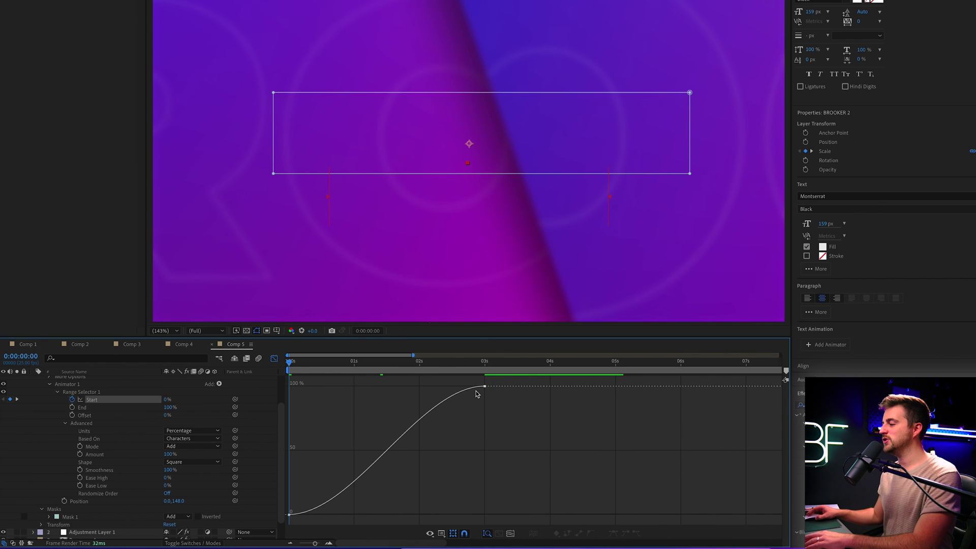
pyautogui.click(486, 387)
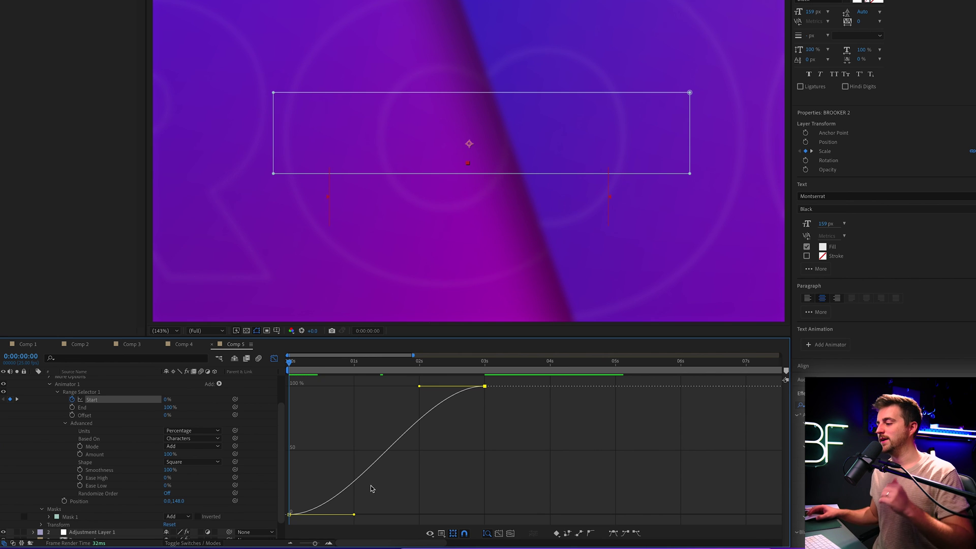
pyautogui.moveTo(355, 516); pyautogui.dragTo(428, 501)
pyautogui.moveTo(420, 386); pyautogui.dragTo(377, 387)
pyautogui.press('space')
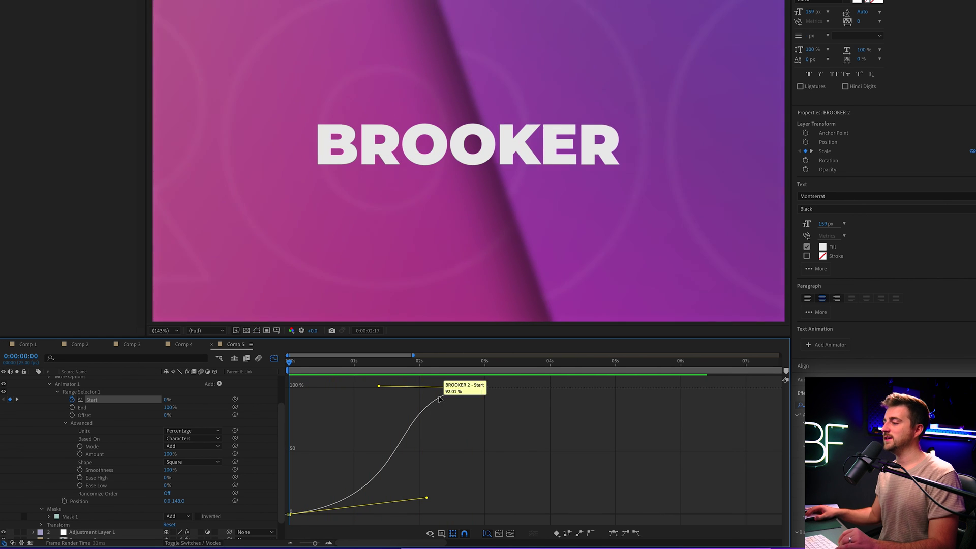
pyautogui.press('space')
# Shorten the first Start keyframe's handle for a faster start and preview from the beginning.
pyautogui.click(381, 501)
pyautogui.moveTo(381, 500); pyautogui.dragTo(307, 494)
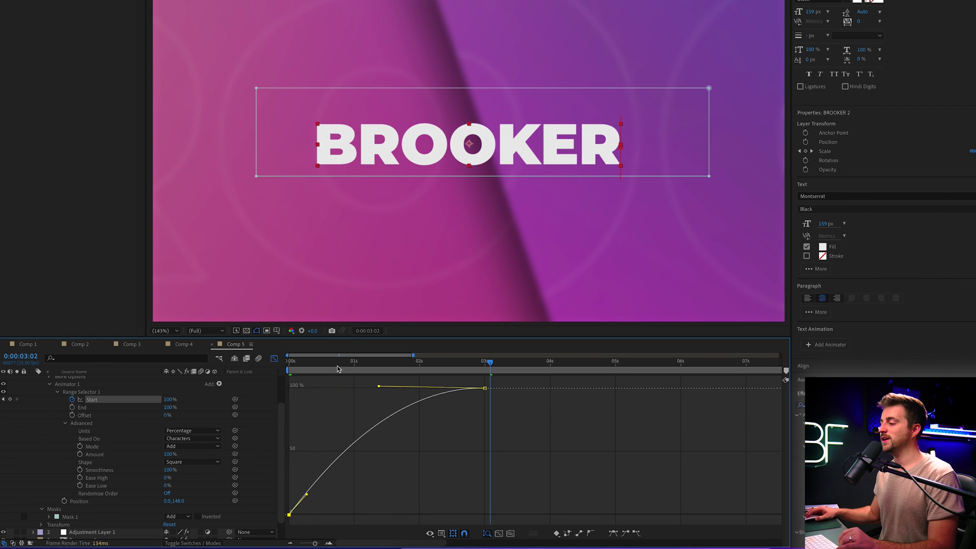
pyautogui.press('Home')
pyautogui.press('space')
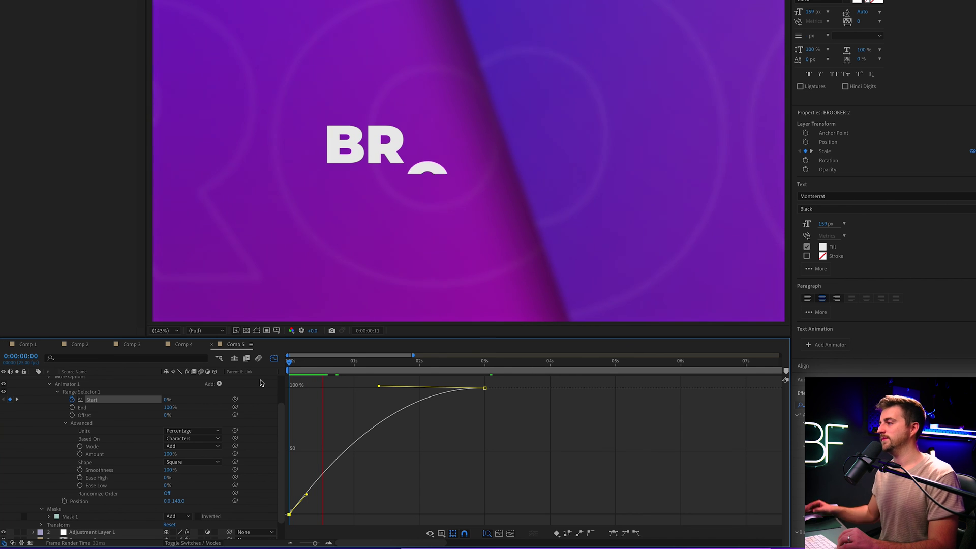